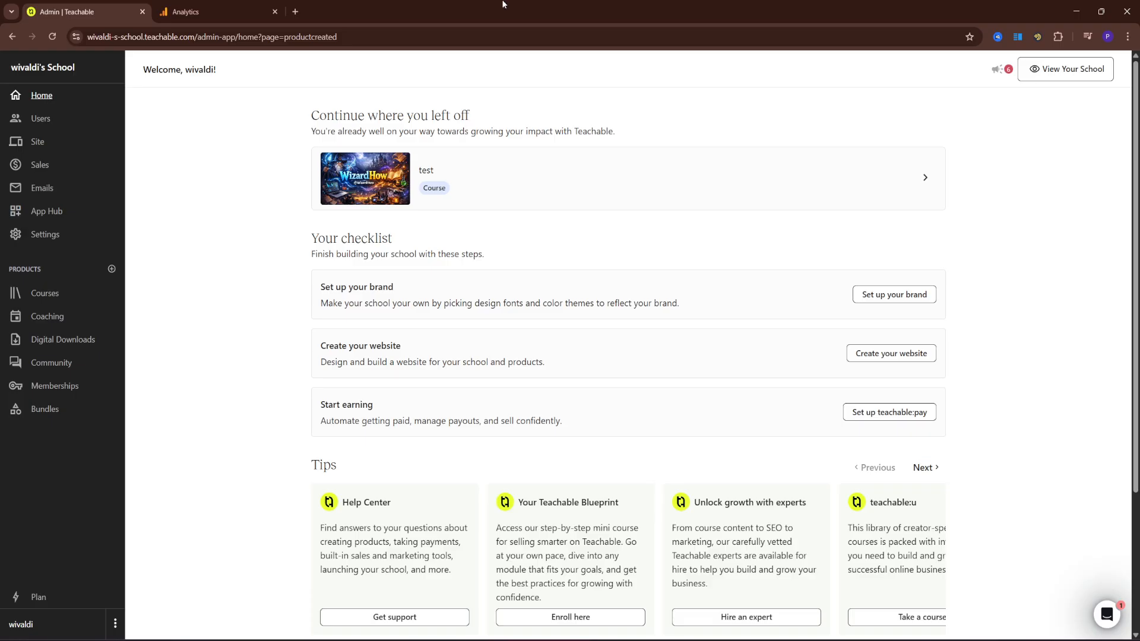
# Switch from the Teachable school dashboard to the Google Analytics Admin tab
pyautogui.click(184, 10)
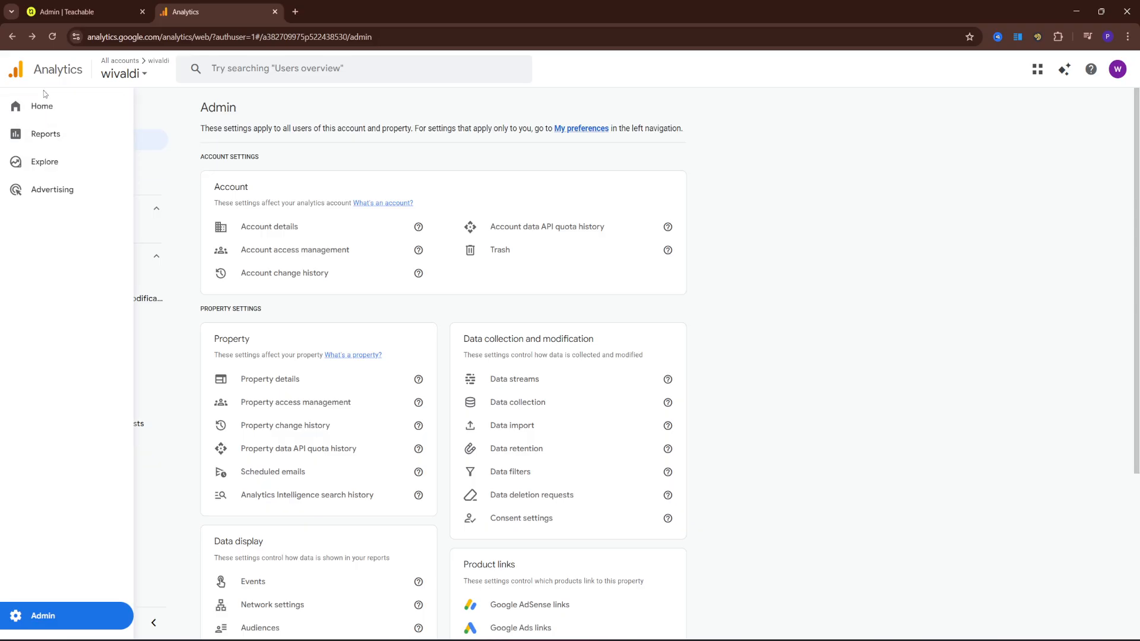
pyautogui.click(43, 106)
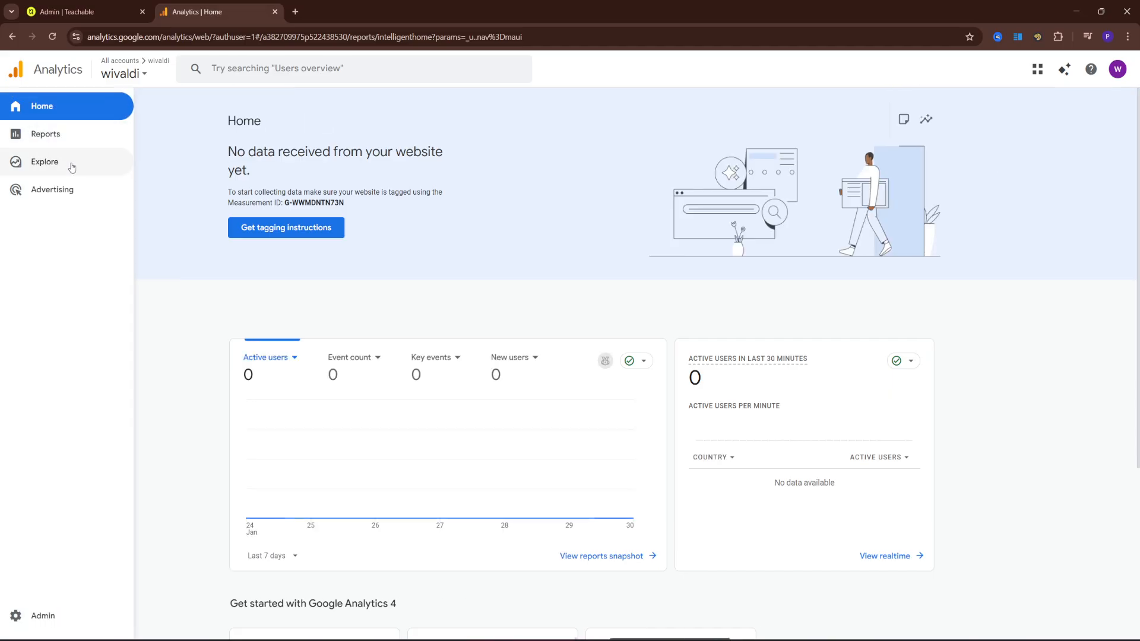
pyautogui.click(54, 168)
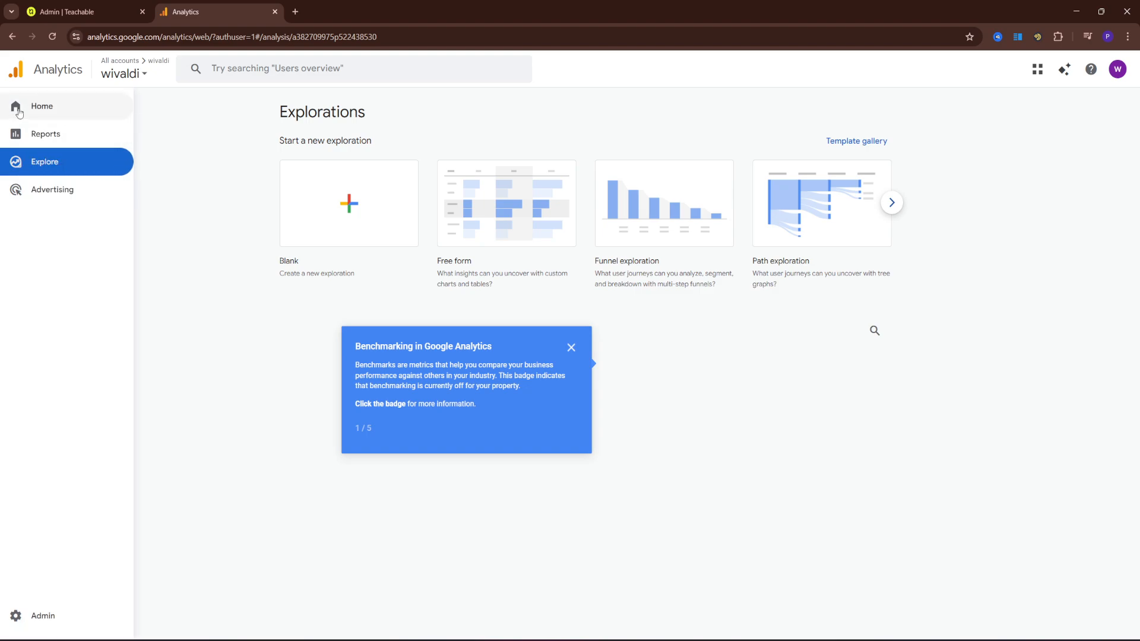
pyautogui.click(46, 114)
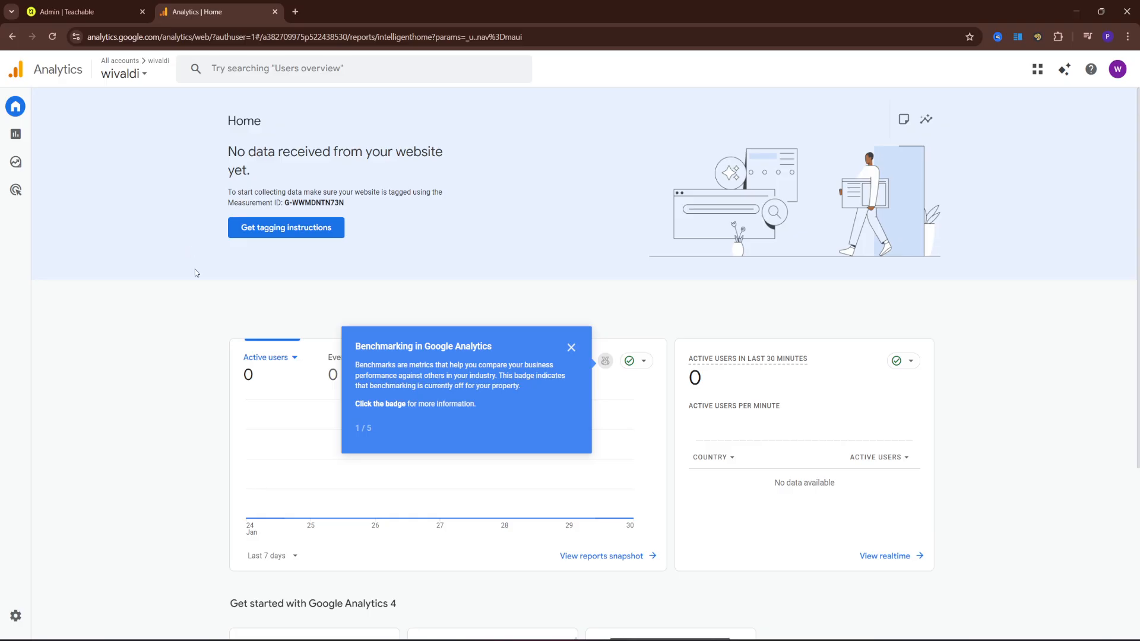
pyautogui.click(303, 76)
pyautogui.write('admin')
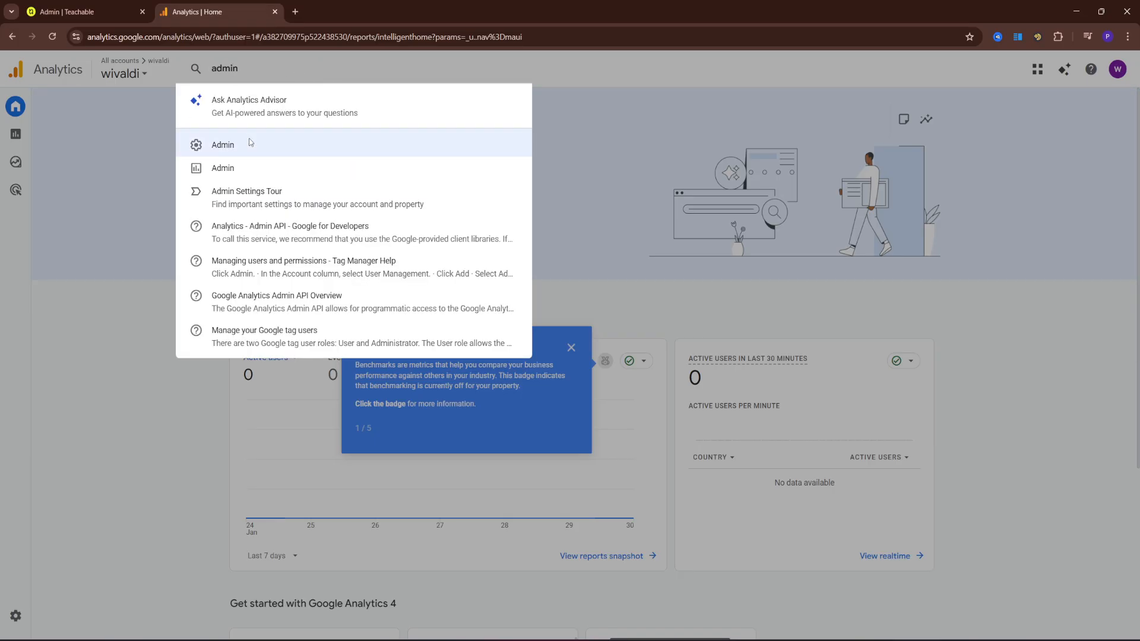
pyautogui.click(249, 144)
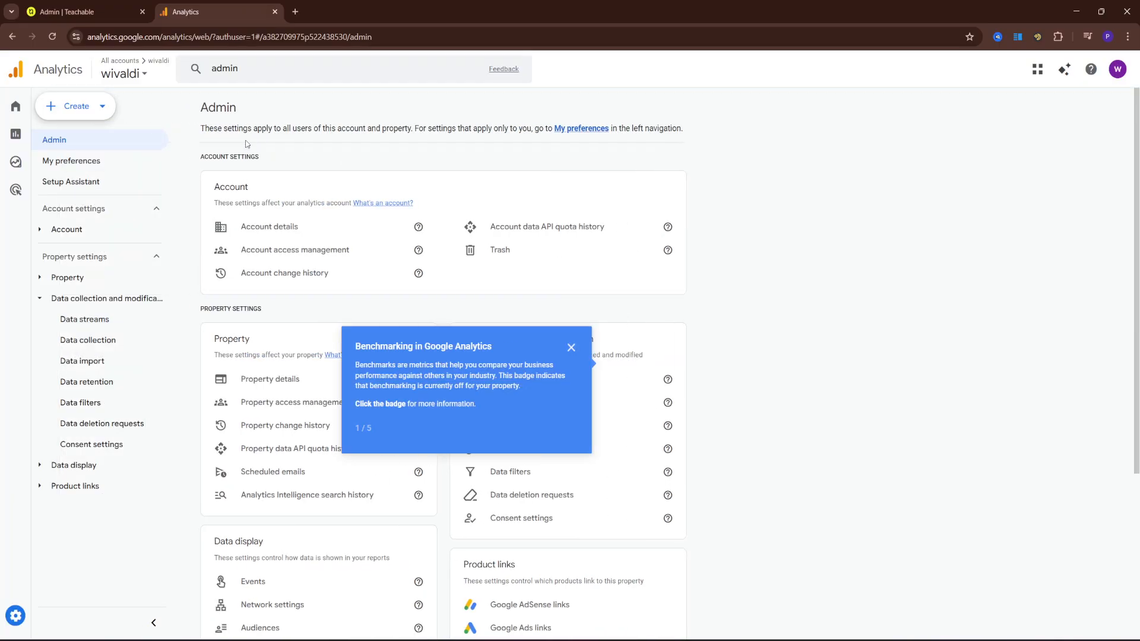
pyautogui.click(571, 347)
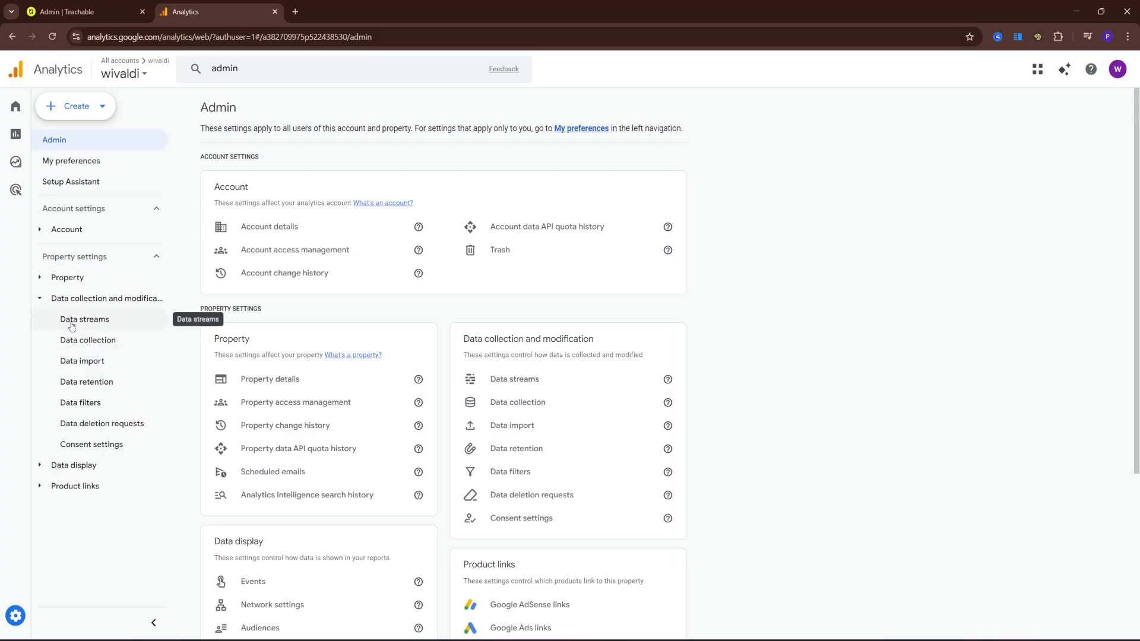
pyautogui.click(92, 321)
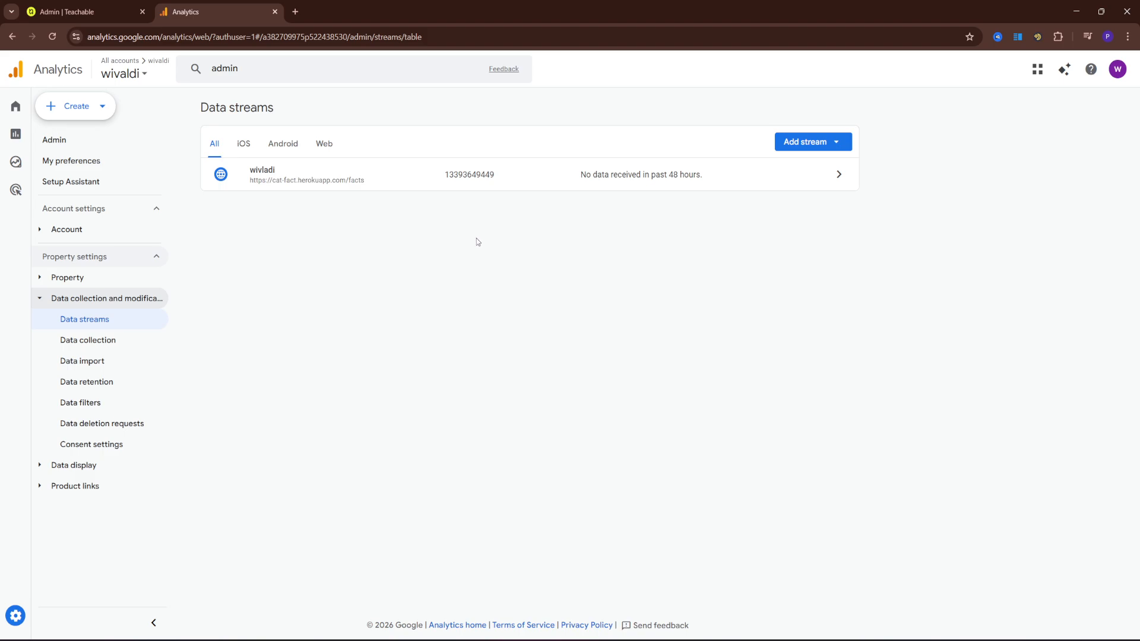
# Start adding a new Web stream and confirm creating another web stream
pyautogui.click(844, 139)
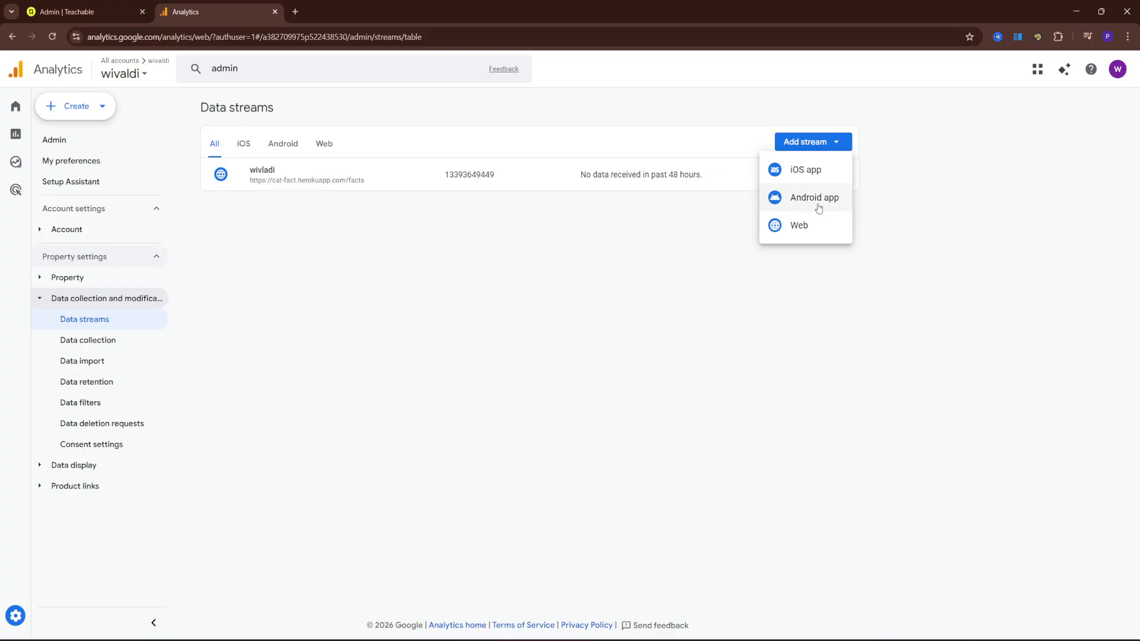
pyautogui.rightClick(792, 234)
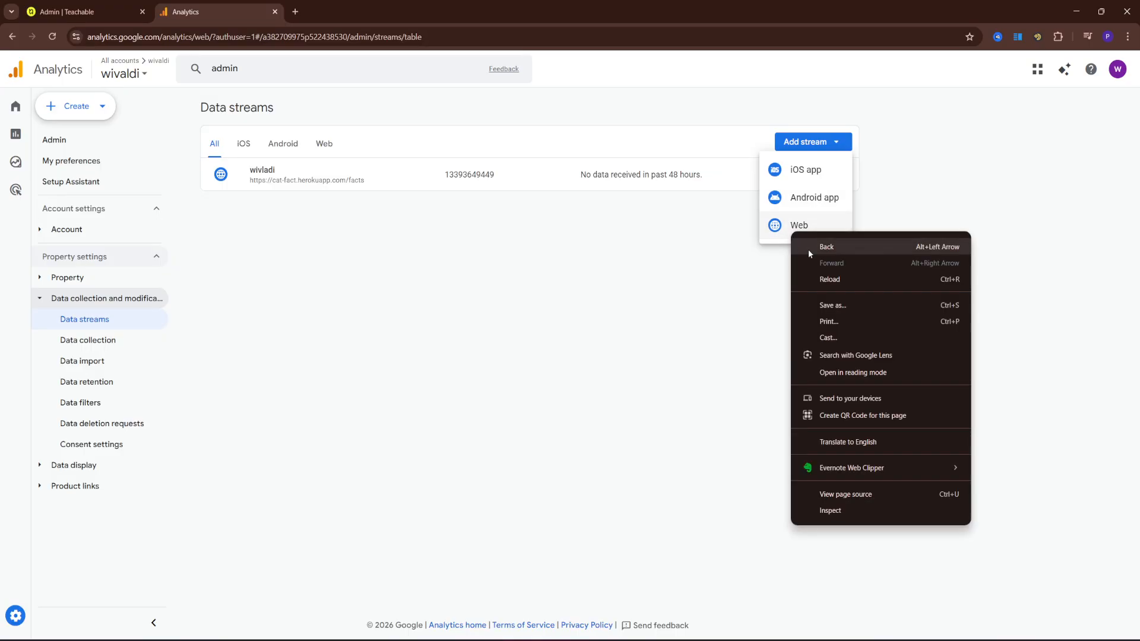
pyautogui.click(754, 277)
pyautogui.click(808, 141)
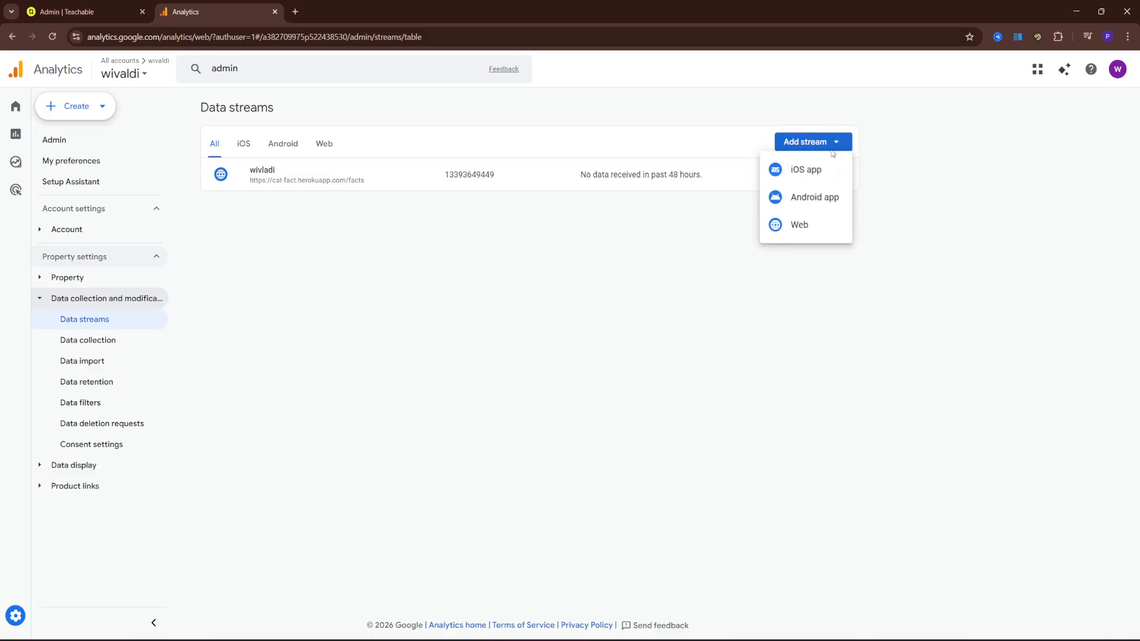
pyautogui.click(798, 225)
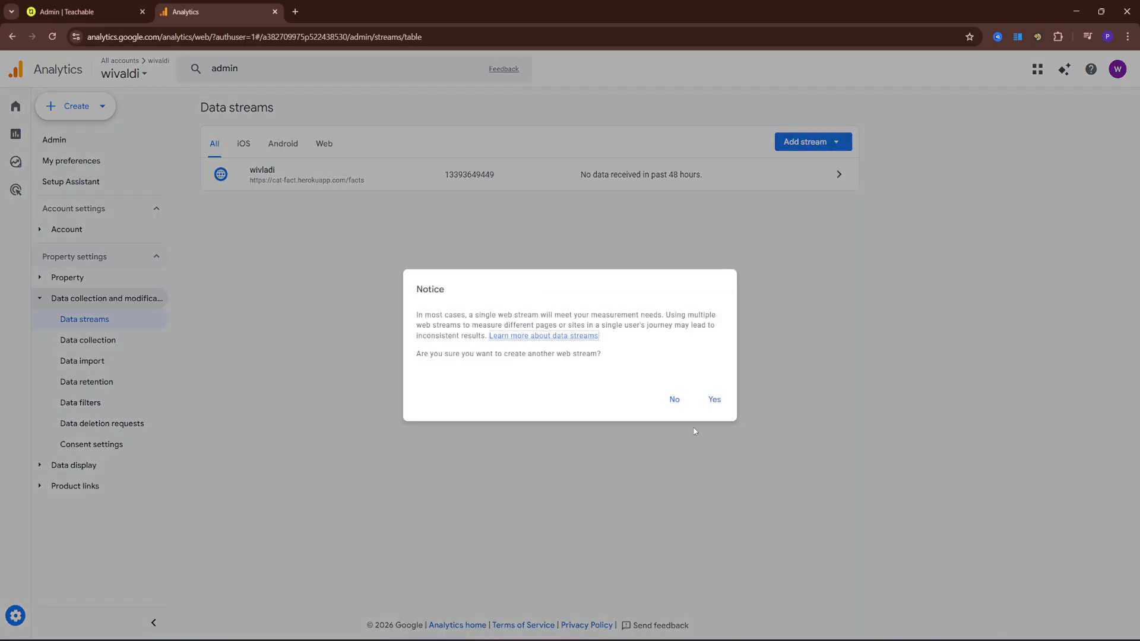
pyautogui.click(672, 398)
pyautogui.click(813, 143)
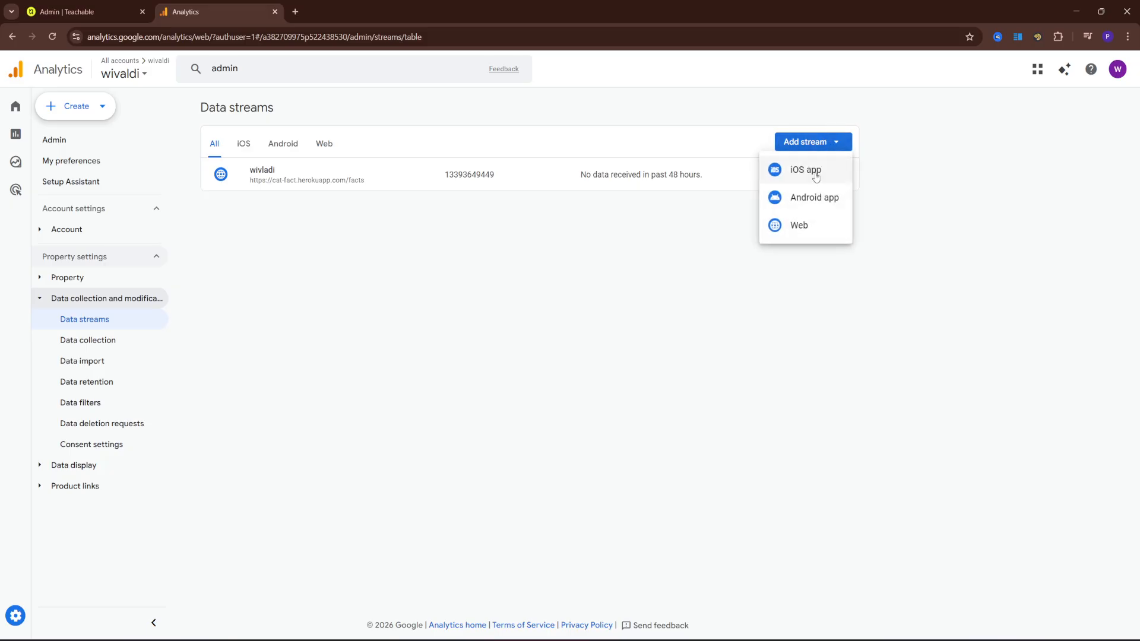
pyautogui.click(799, 226)
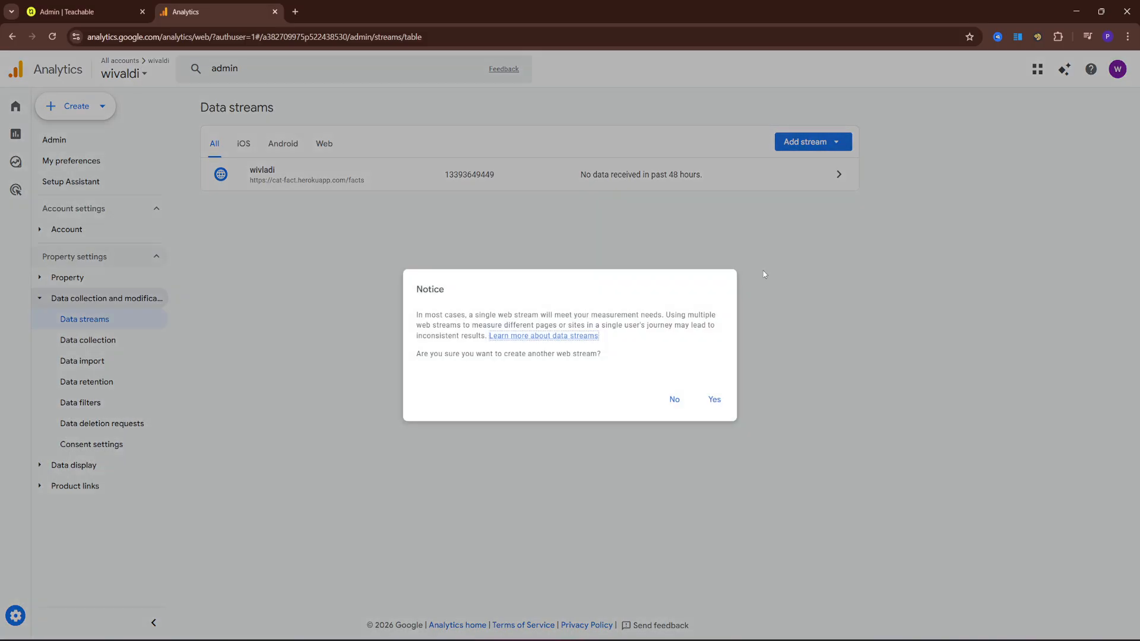
pyautogui.click(714, 400)
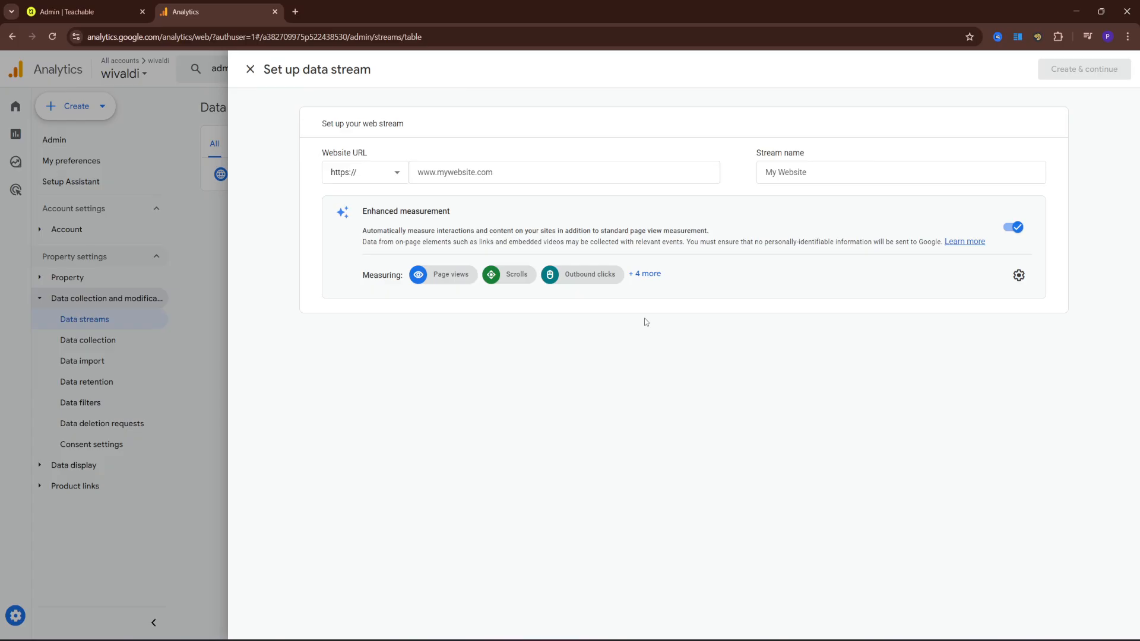
# Cancel the new stream setup and open the existing wivladi web stream's details
pyautogui.click(417, 173)
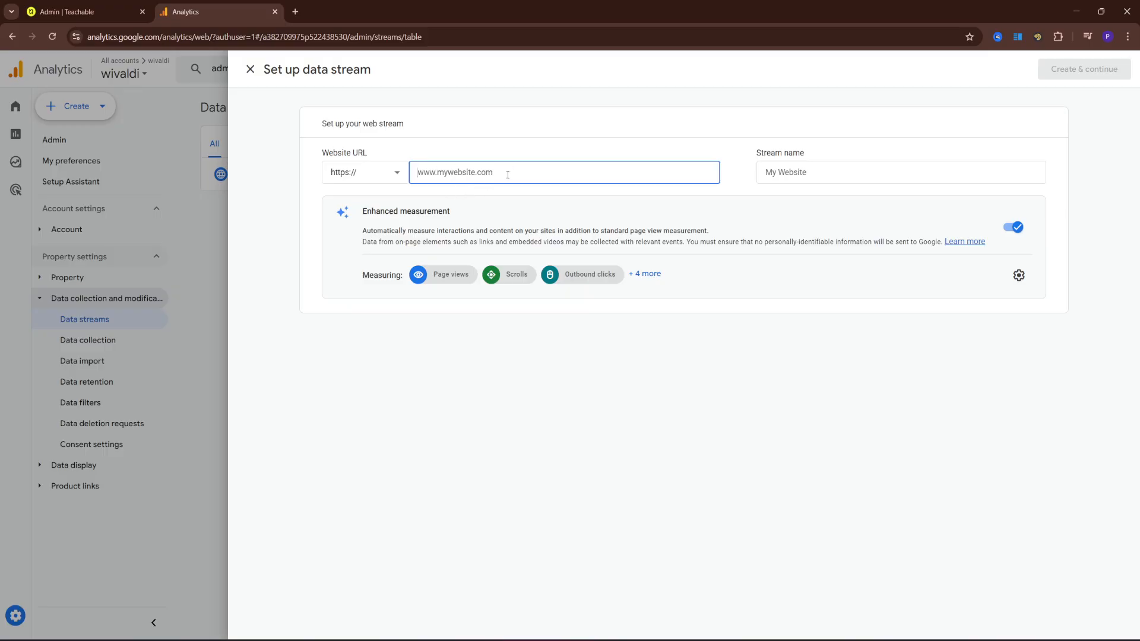
pyautogui.click(818, 171)
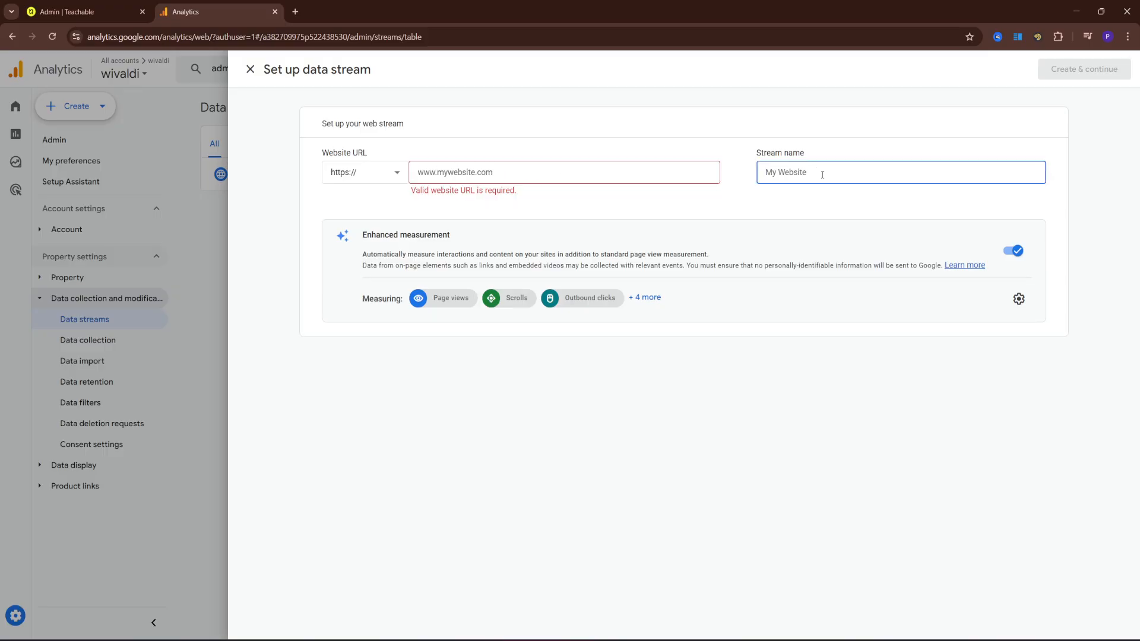
pyautogui.click(822, 190)
pyautogui.click(821, 175)
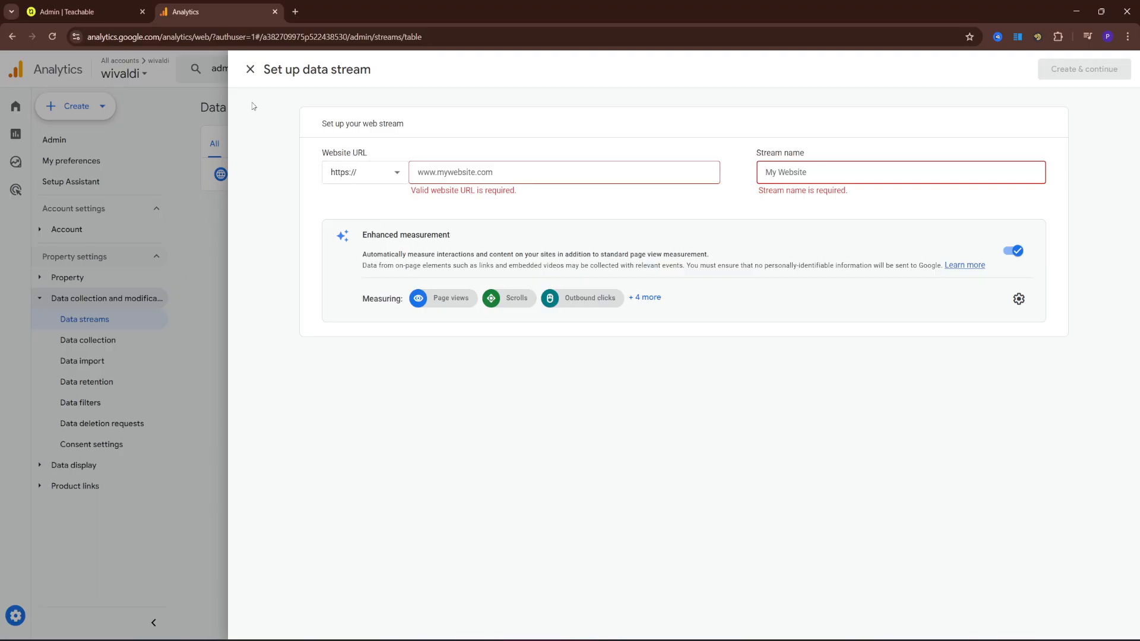
pyautogui.click(250, 69)
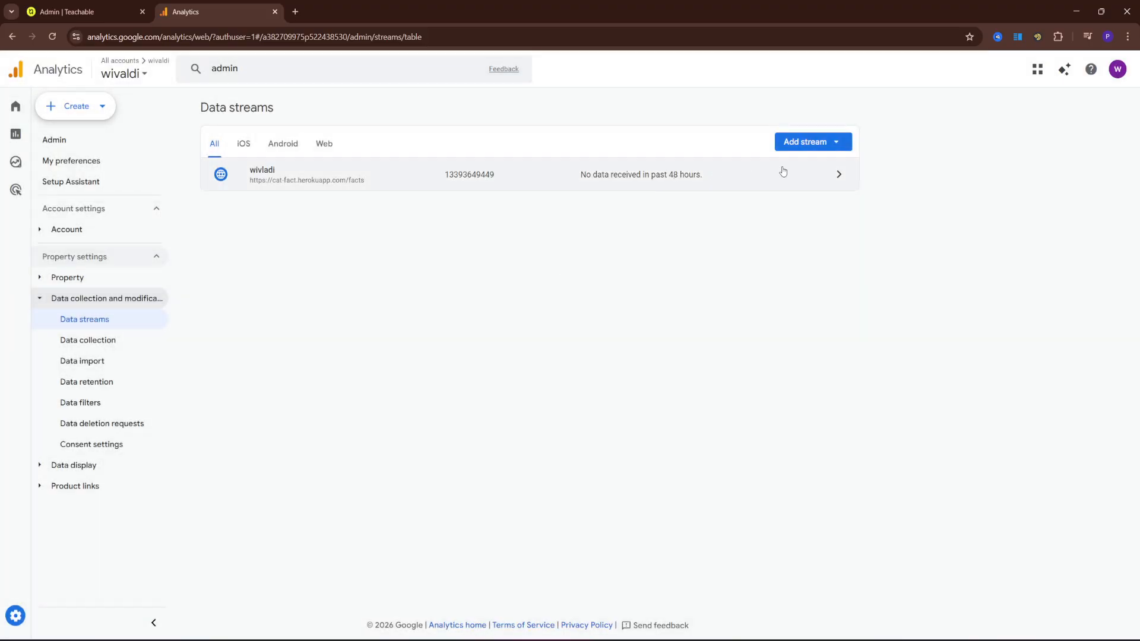
pyautogui.click(839, 172)
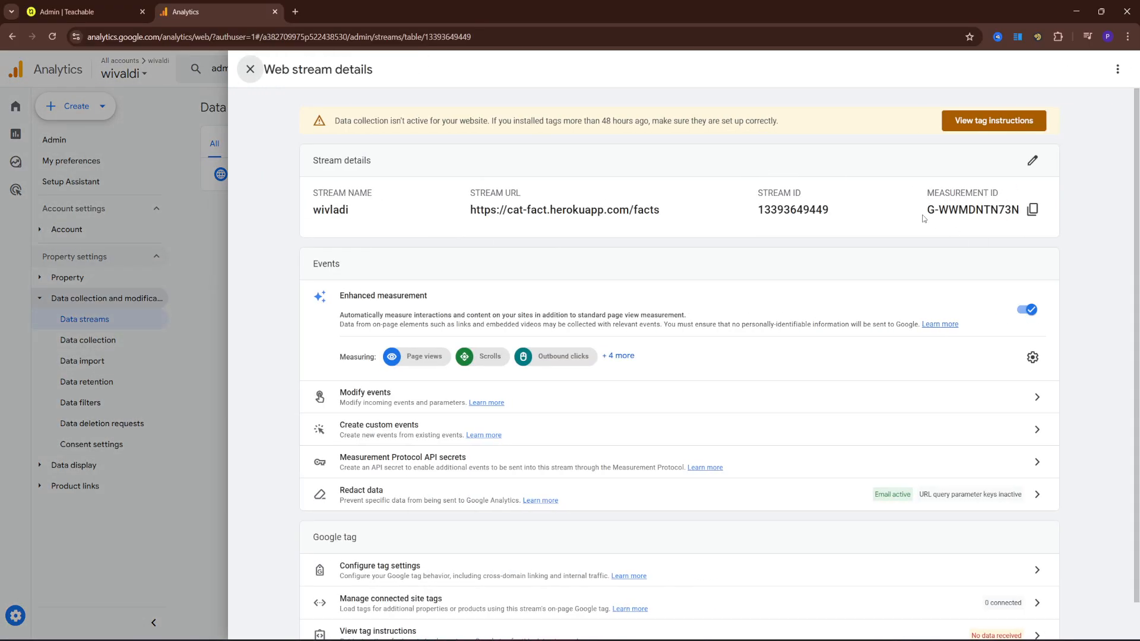
# Copy the web stream's Measurement ID and close the stream details panel
pyautogui.click(1032, 210)
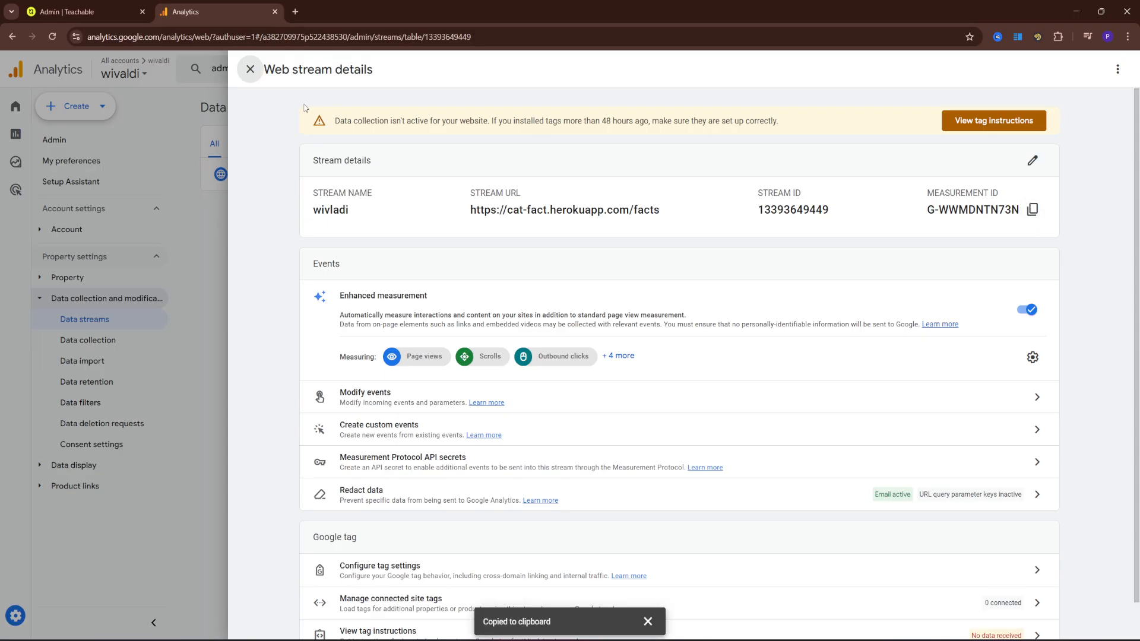
pyautogui.click(251, 69)
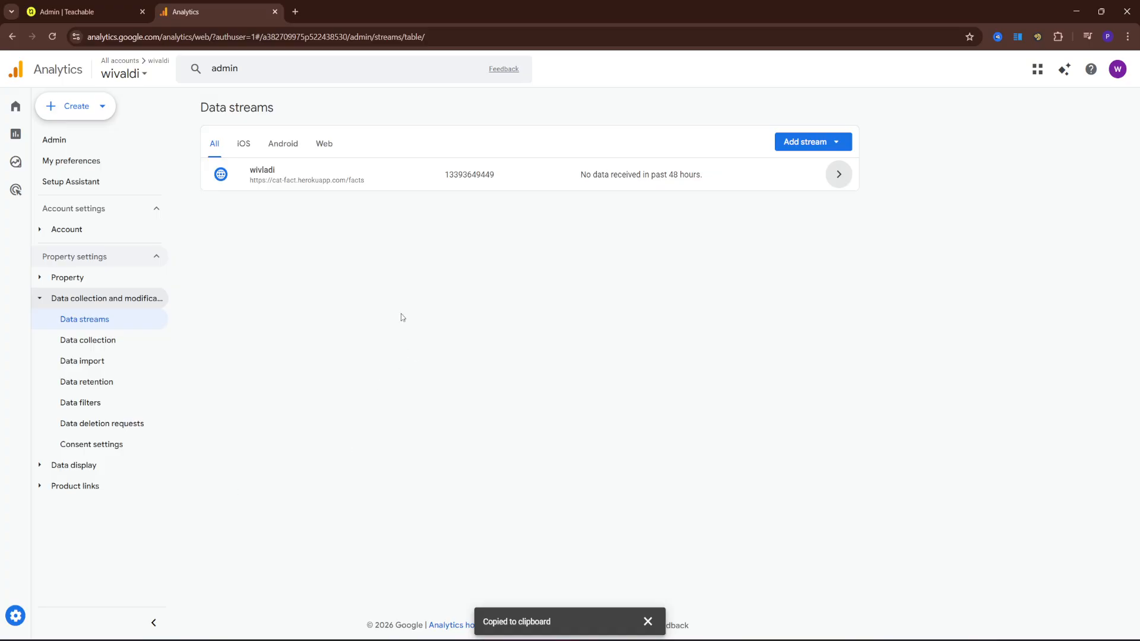
# In Teachable's App Hub, open the Google Analytics 4 (GA4) app page
pyautogui.click(70, 8)
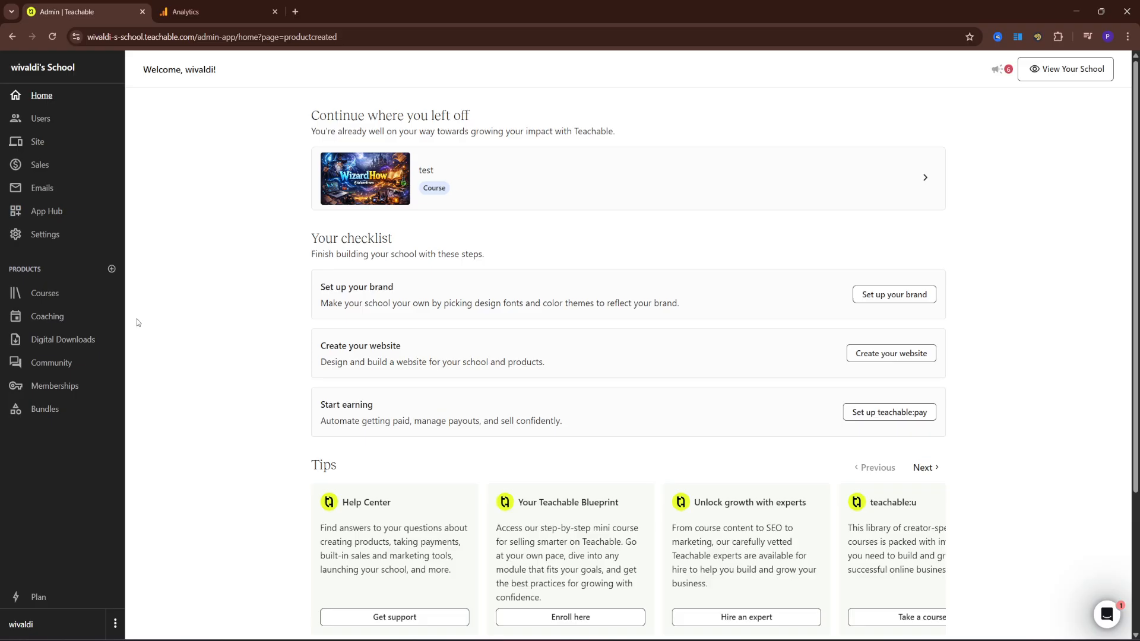
pyautogui.click(51, 217)
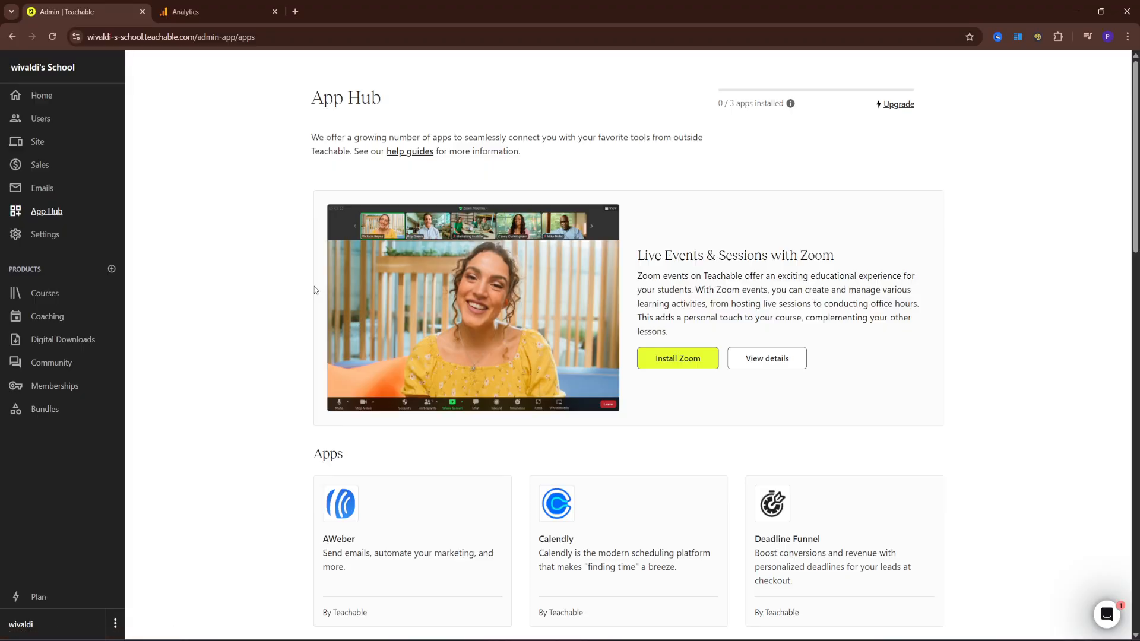
pyautogui.scroll(-5, 315, 290)
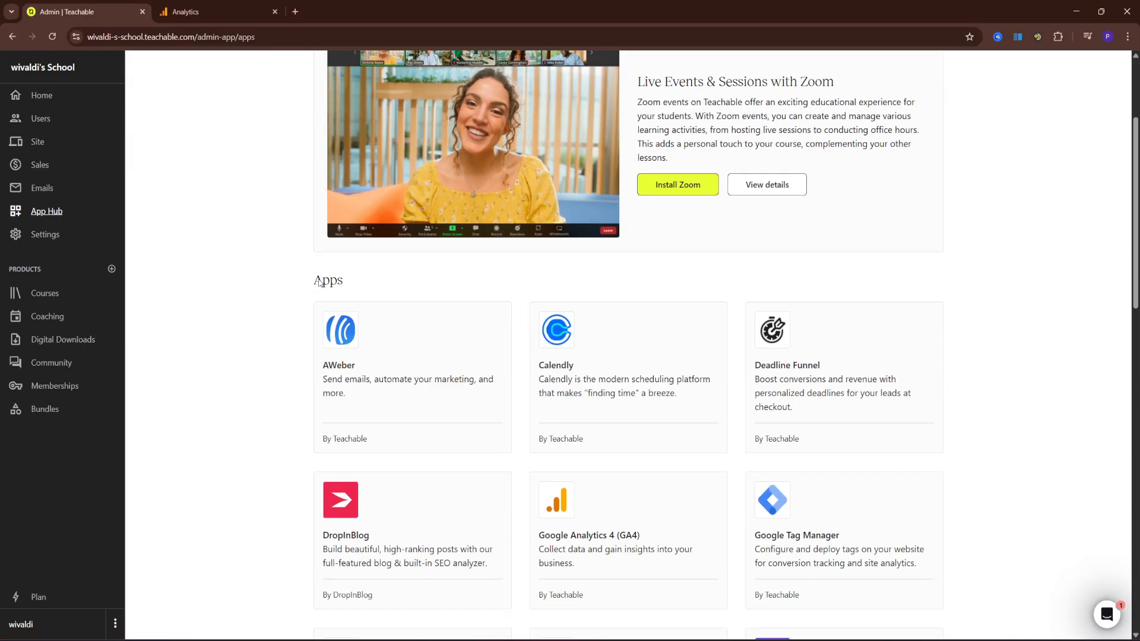
pyautogui.scroll(5, 320, 286)
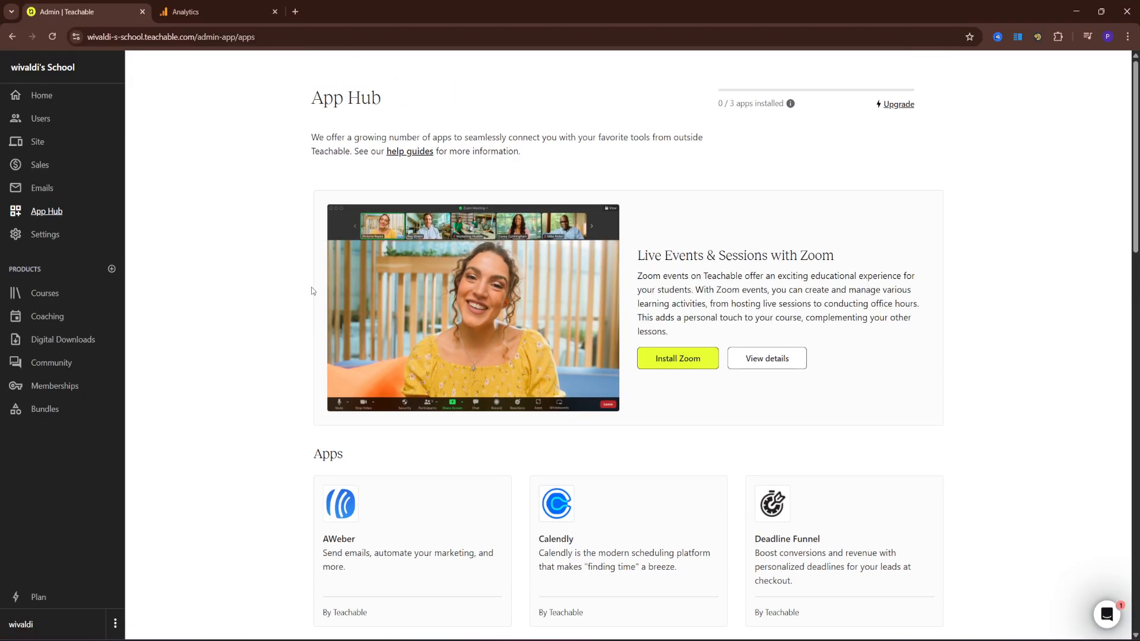
pyautogui.scroll(-2, 311, 290)
pyautogui.scroll(-5, 291, 300)
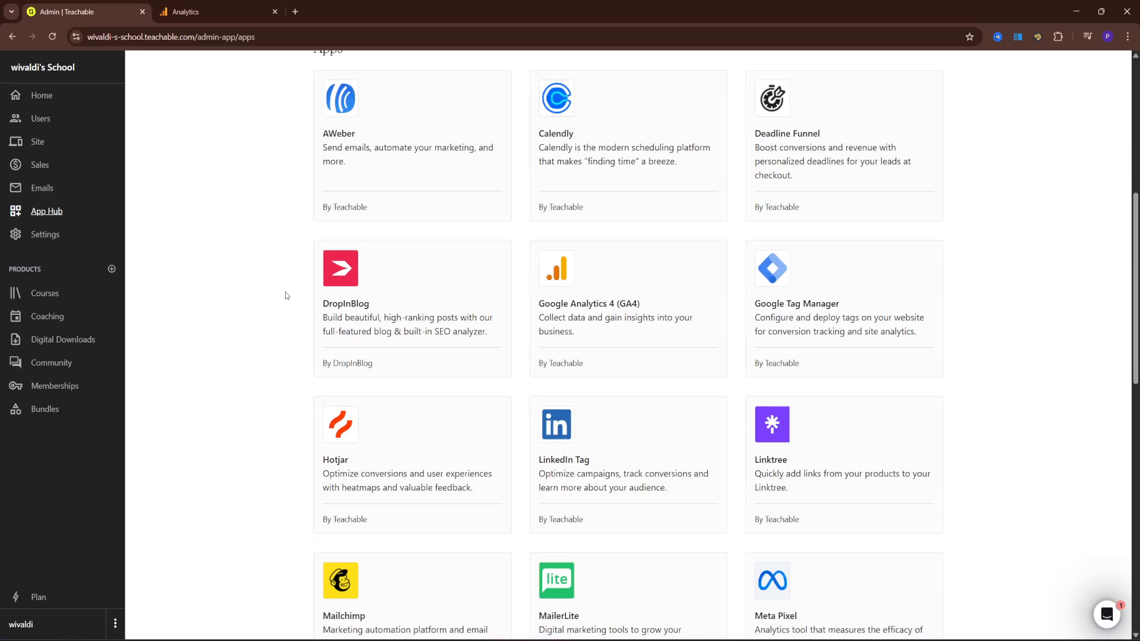
pyautogui.click(666, 287)
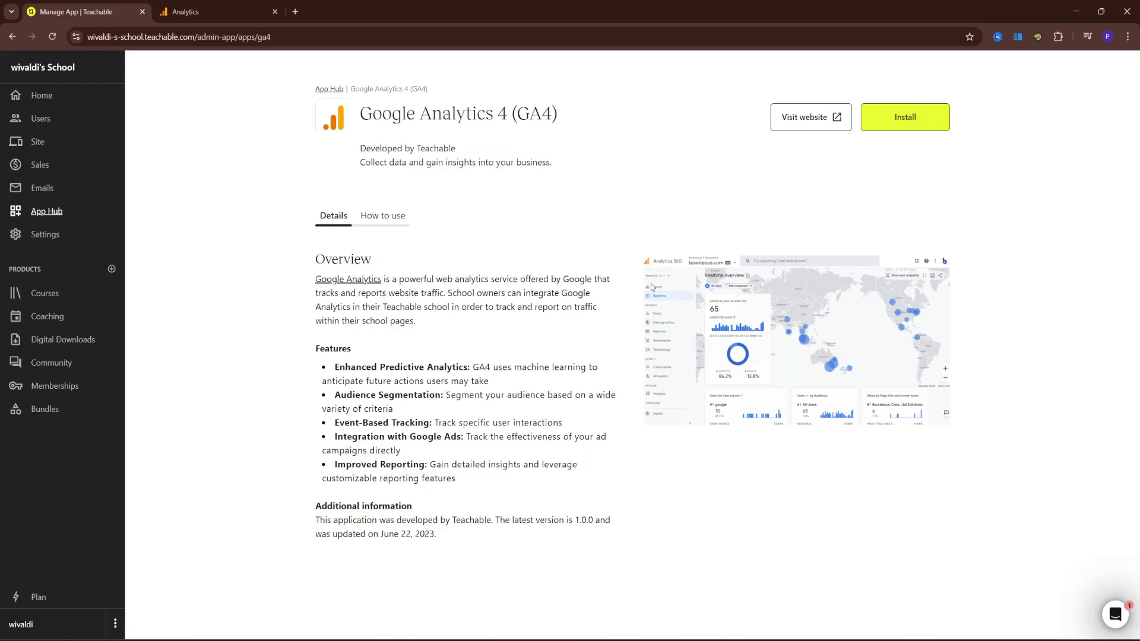
# Install the GA4 app with the pasted measurement ID as its Tracking ID
pyautogui.click(908, 126)
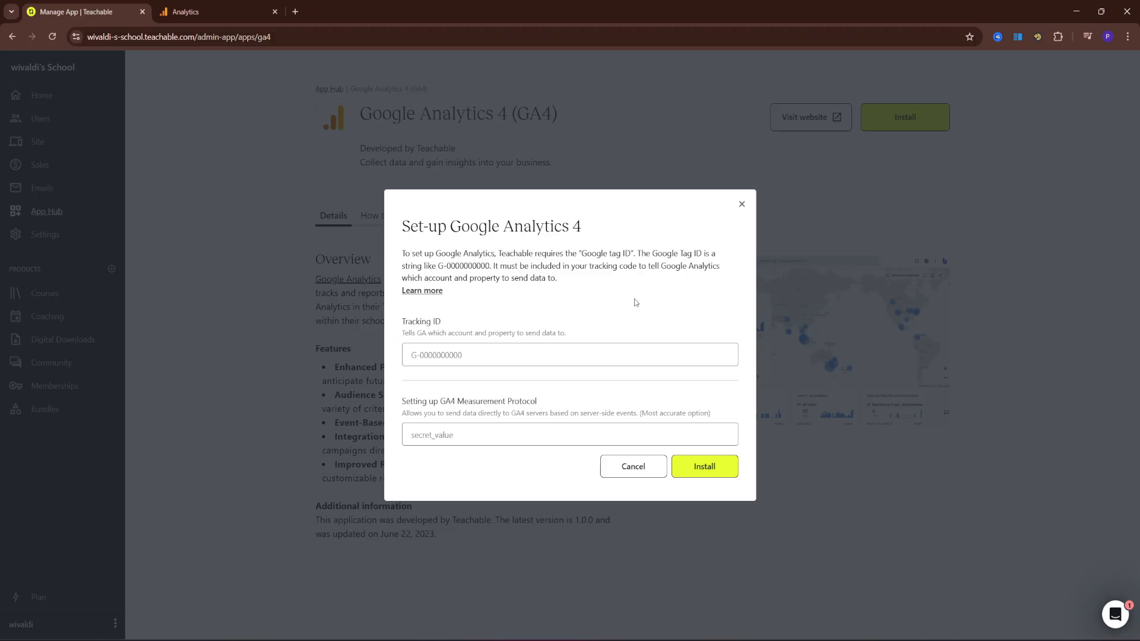
pyautogui.click(511, 349)
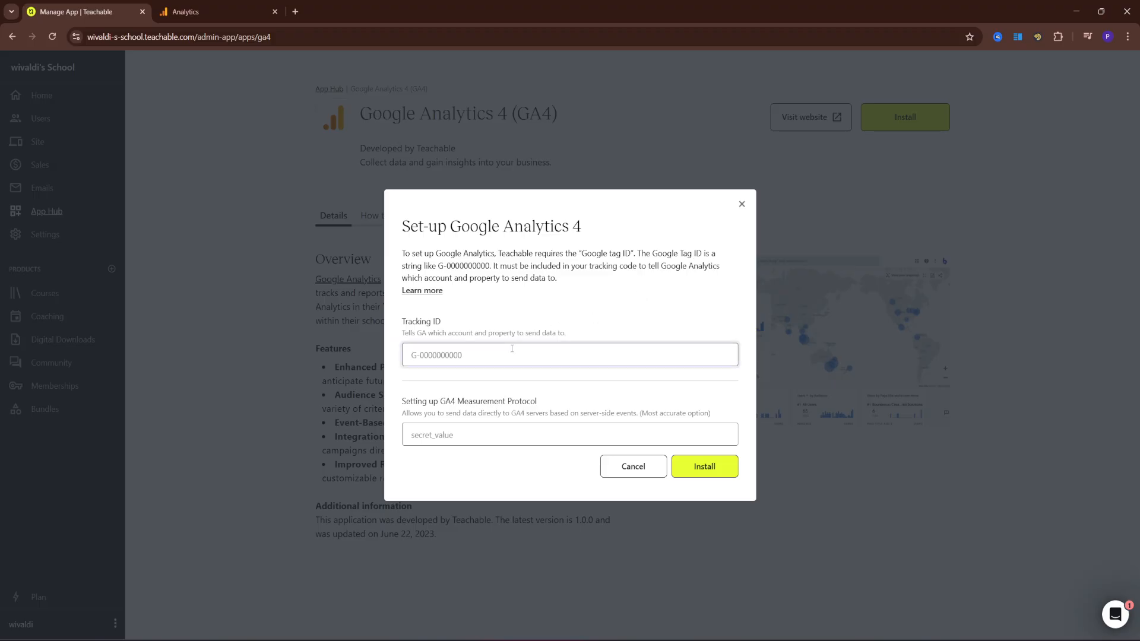
pyautogui.hotkey('ctrl', 'v')
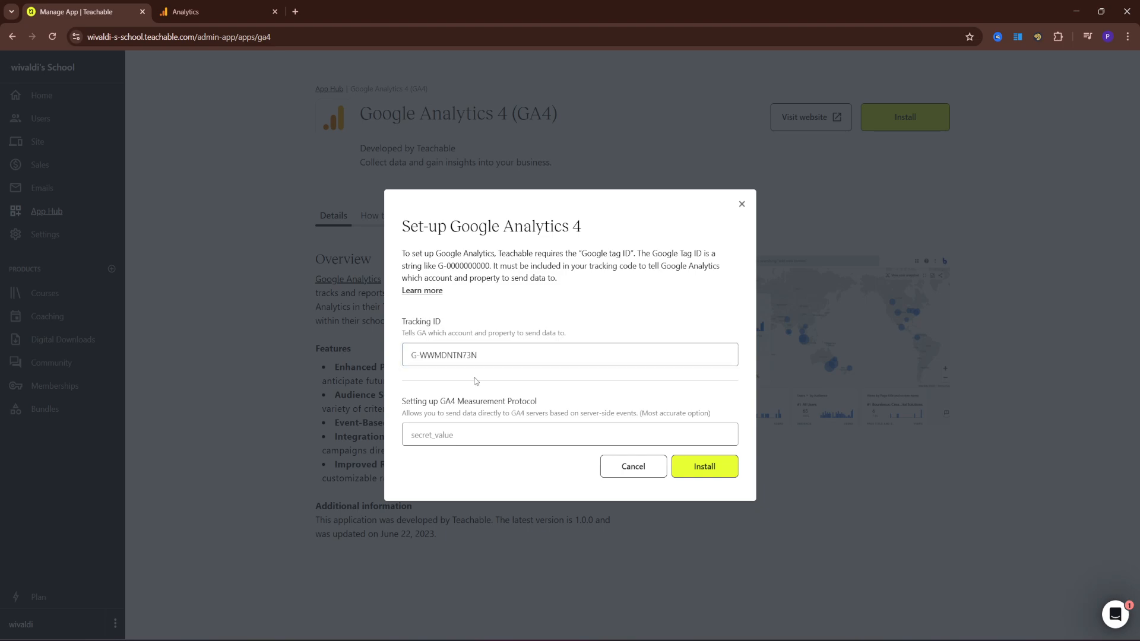
pyautogui.click(515, 432)
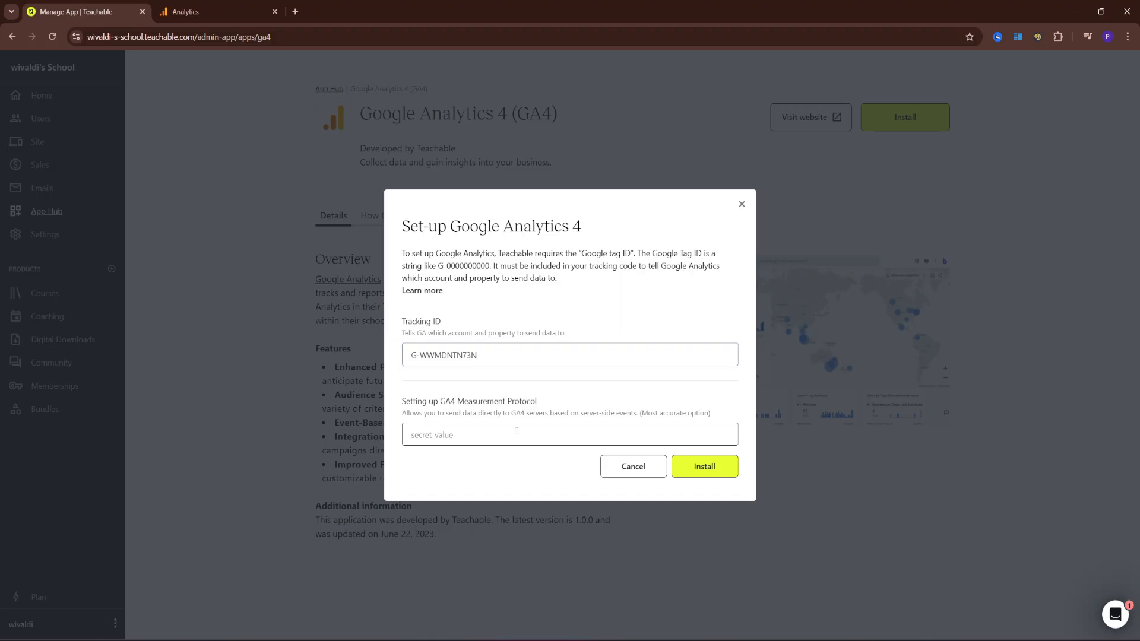
pyautogui.click(725, 466)
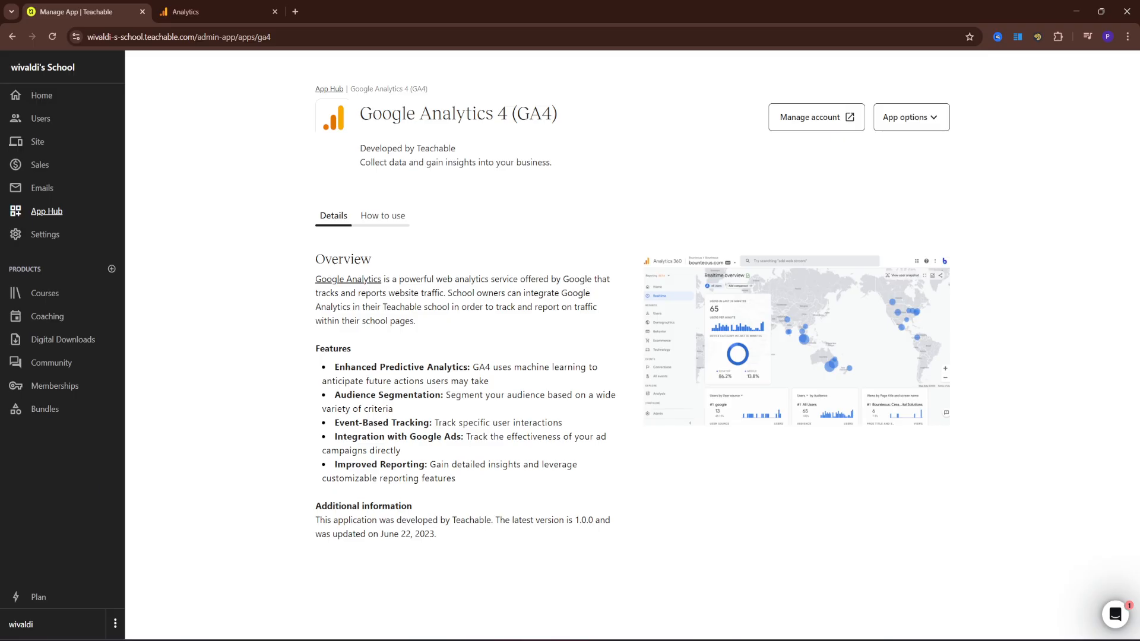
# Open the web stream's Google tag settings via Admin > Data streams
pyautogui.click(197, 13)
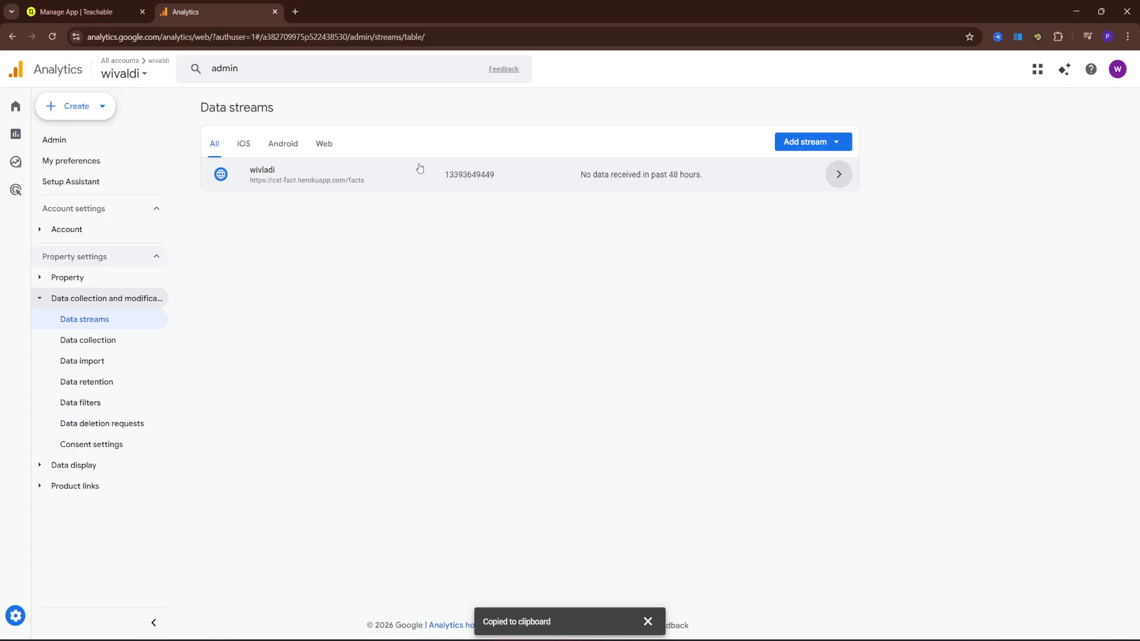
pyautogui.click(70, 143)
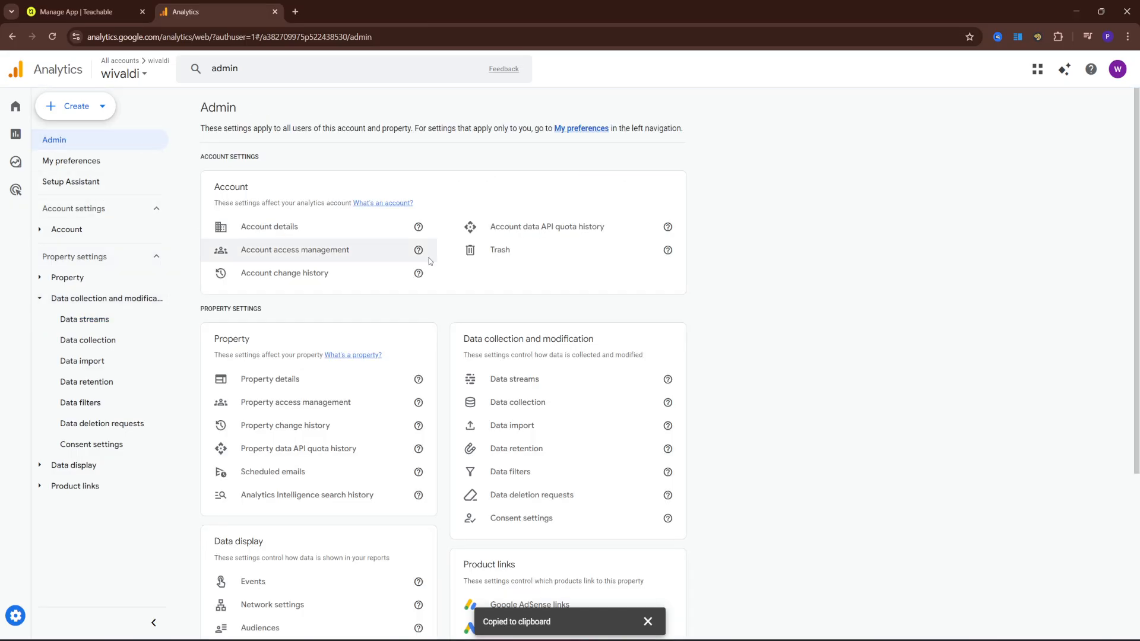
pyautogui.click(89, 320)
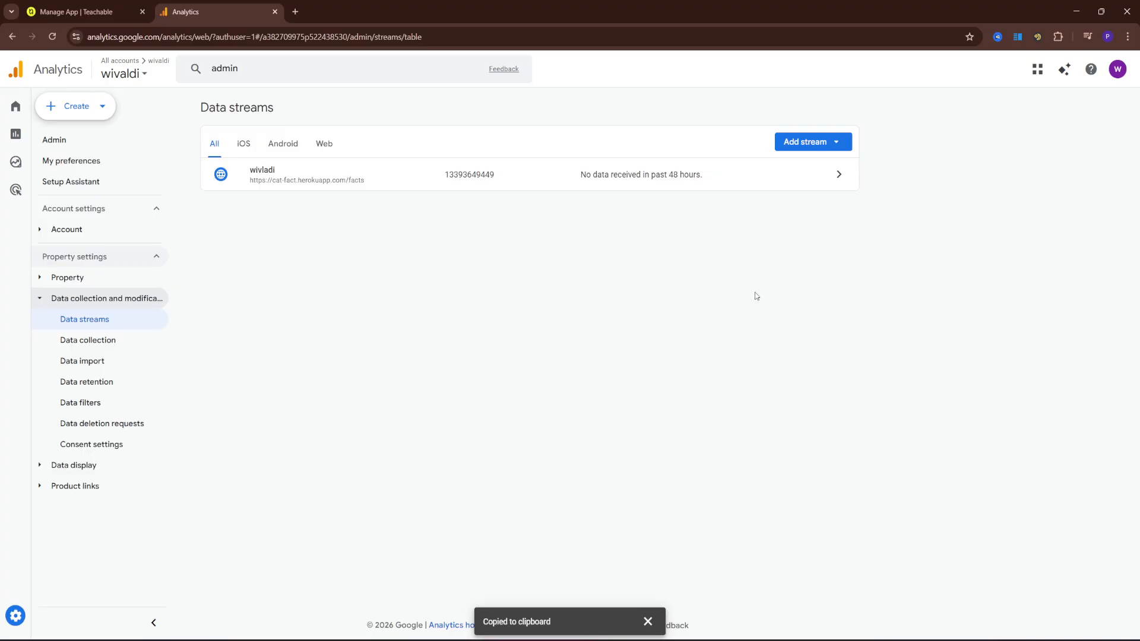
pyautogui.click(824, 183)
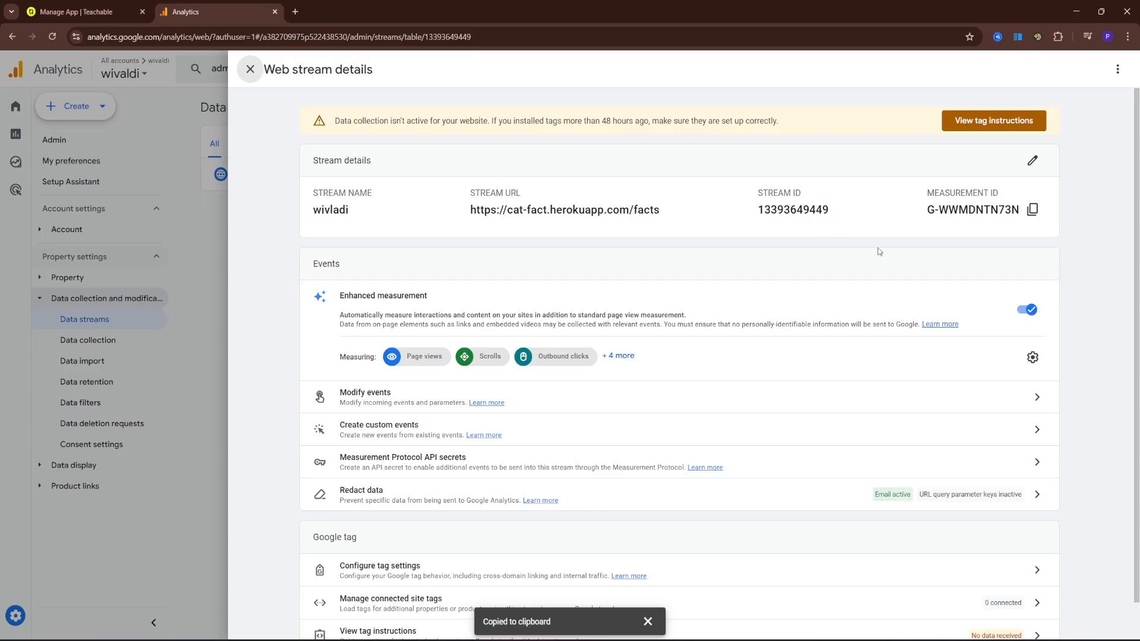
pyautogui.scroll(-1, 878, 248)
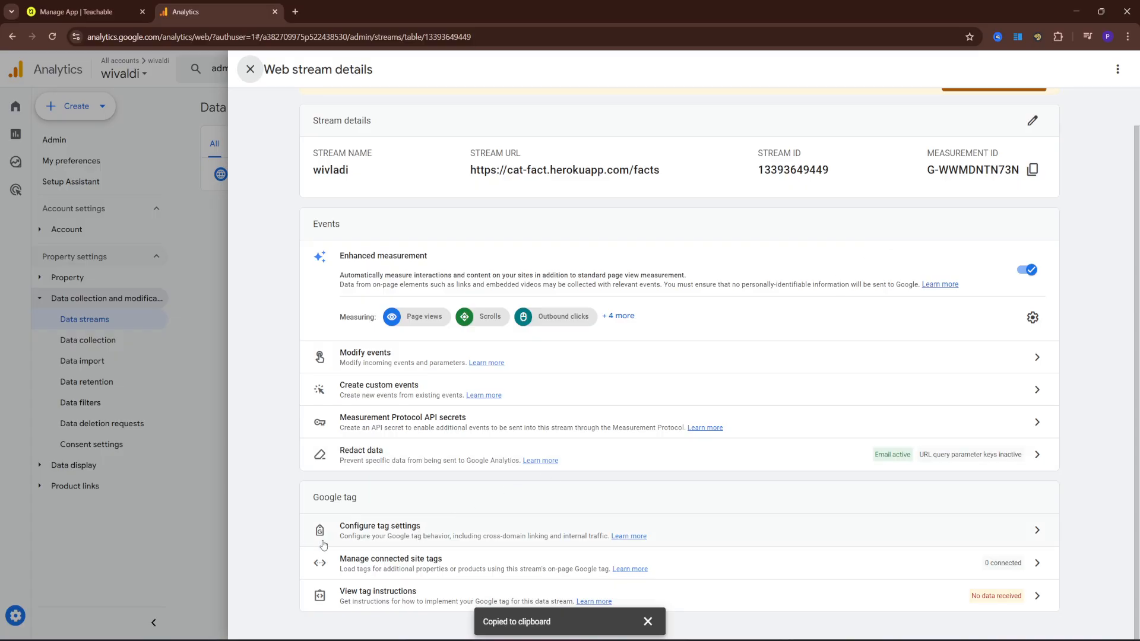
pyautogui.click(974, 527)
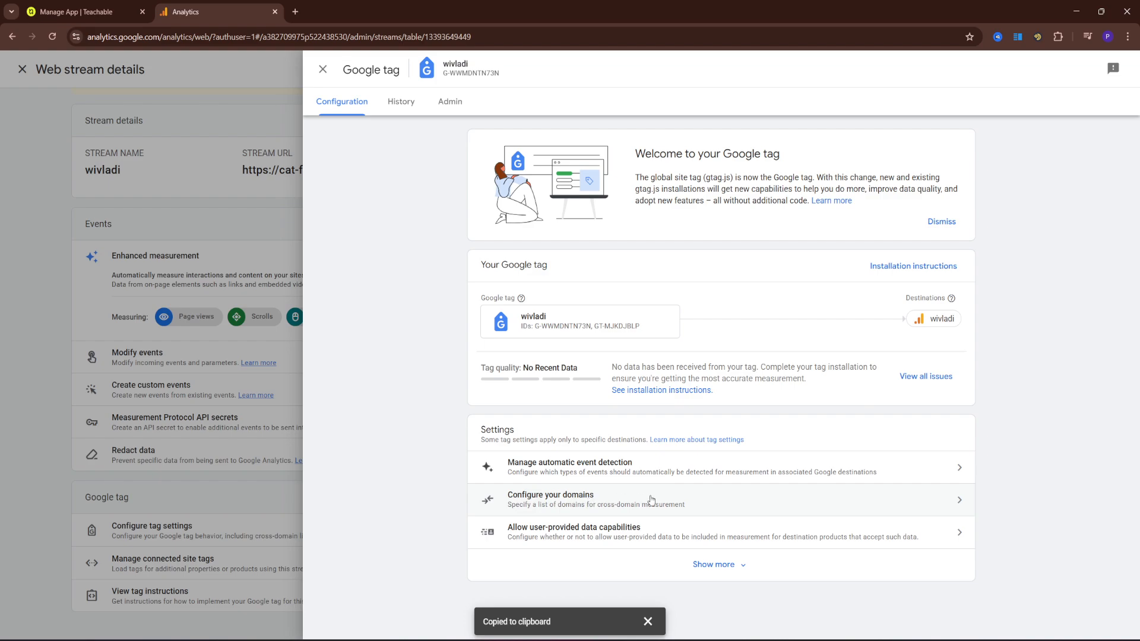
# Add a cross-domain condition with match type Contains and domain teachable.com, then save
pyautogui.click(648, 501)
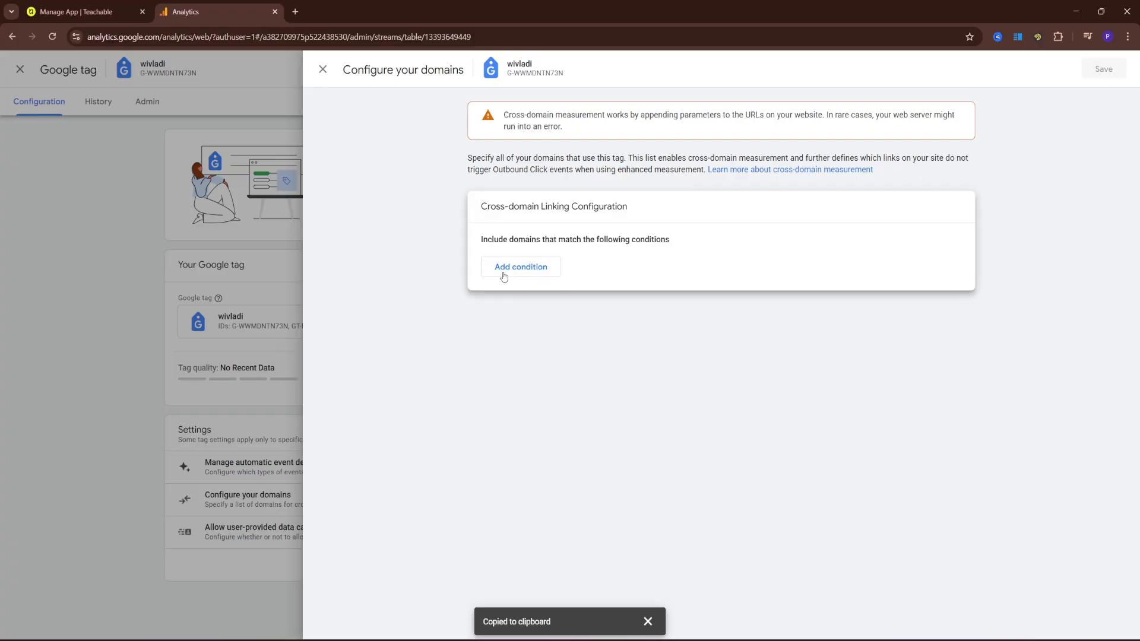
pyautogui.click(503, 272)
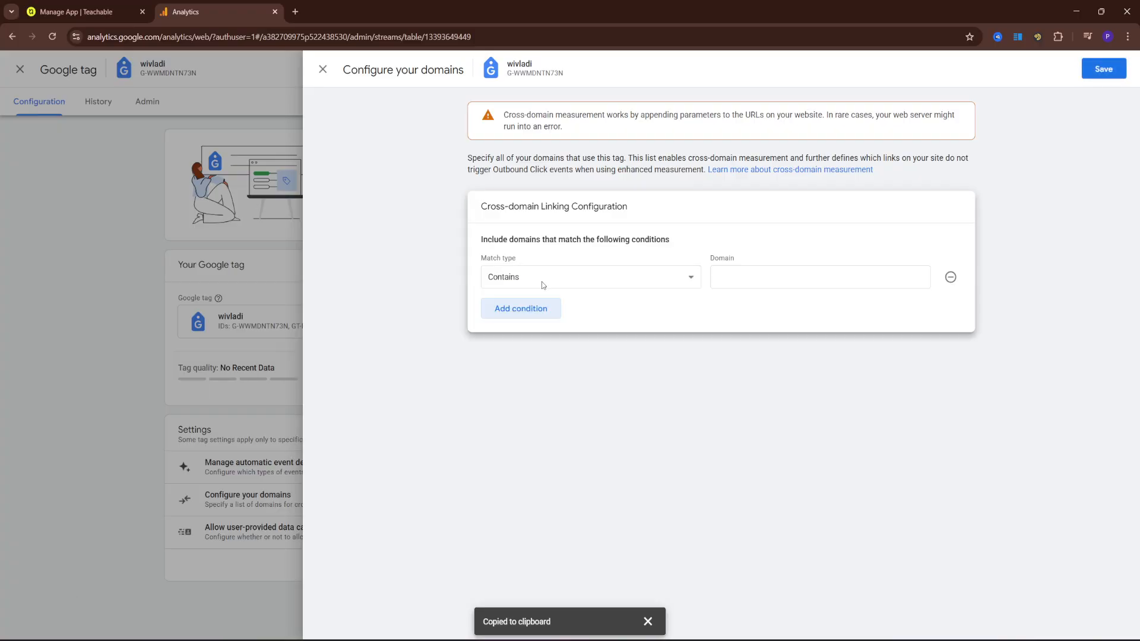
pyautogui.click(688, 278)
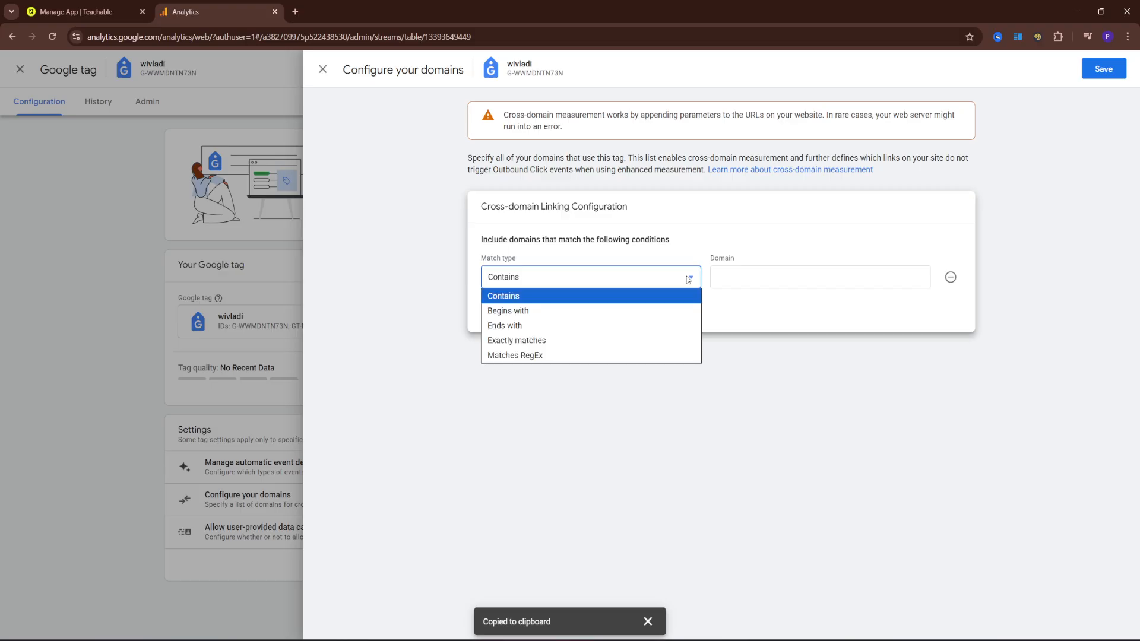
pyautogui.click(688, 278)
pyautogui.click(740, 280)
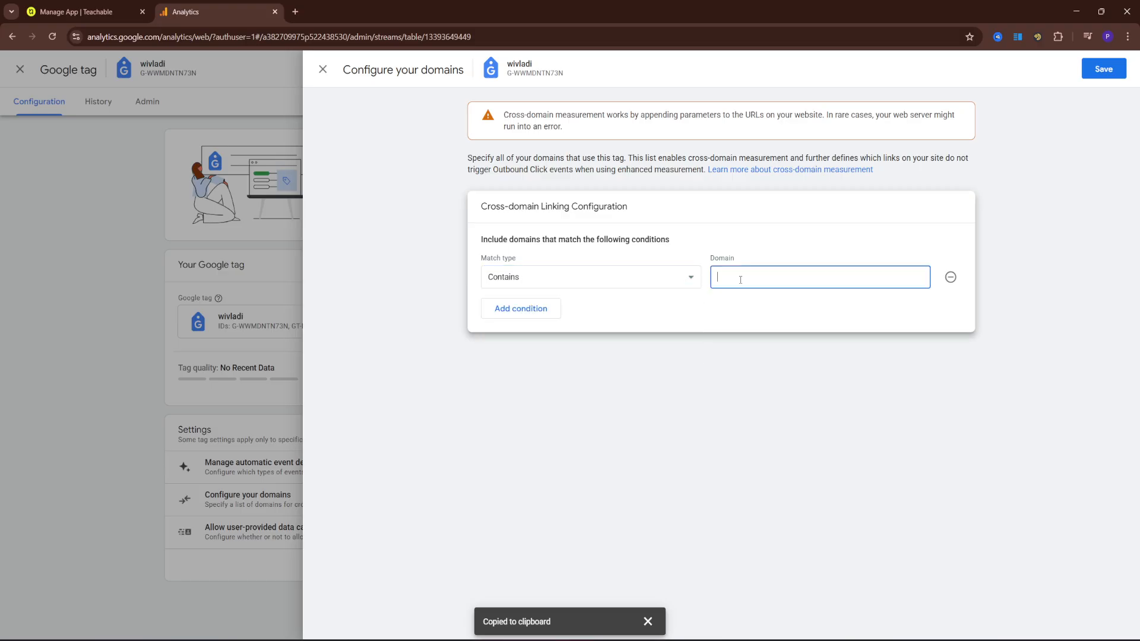
pyautogui.write('teachable.com')
pyautogui.click(1103, 70)
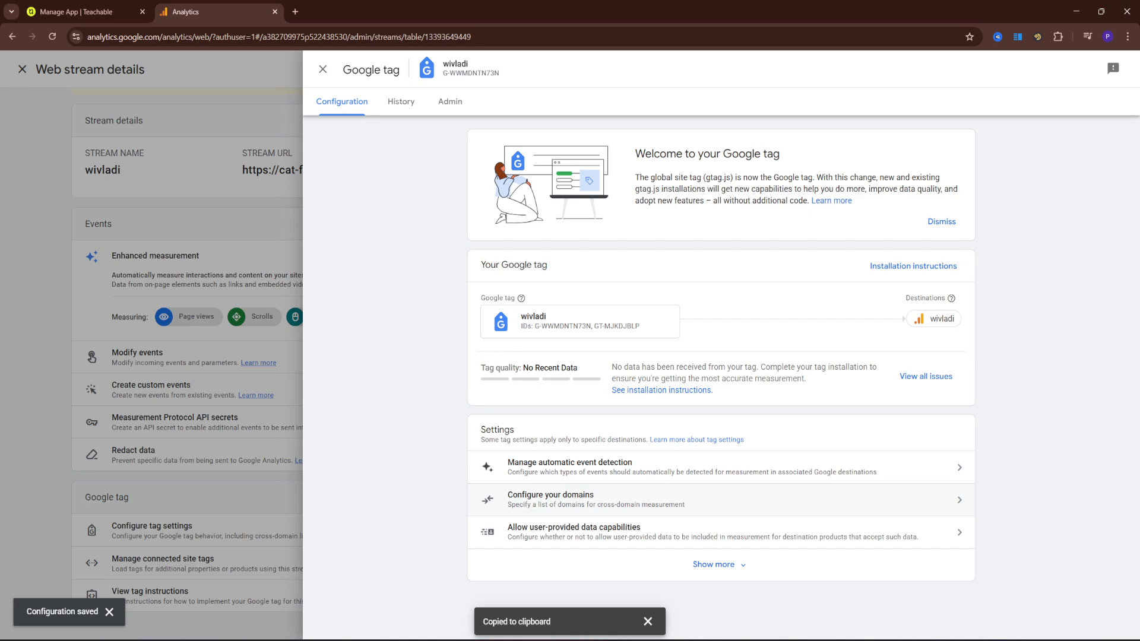
# Close the Google tag panel, check Teachable's GA4 app page, and return to Analytics
pyautogui.click(64, 375)
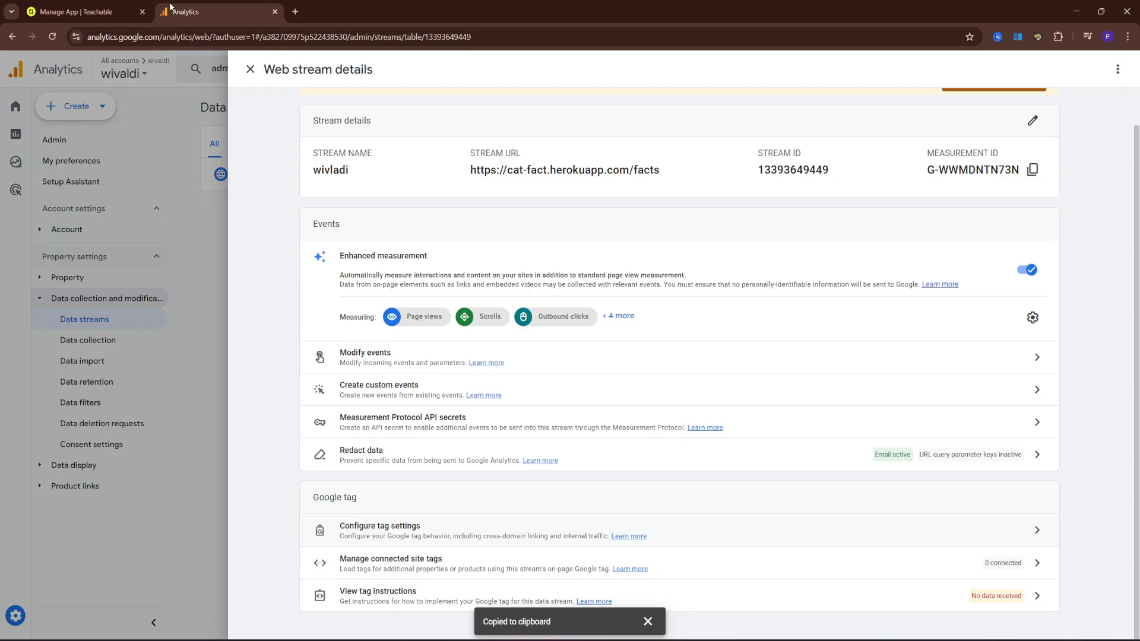
pyautogui.click(118, 12)
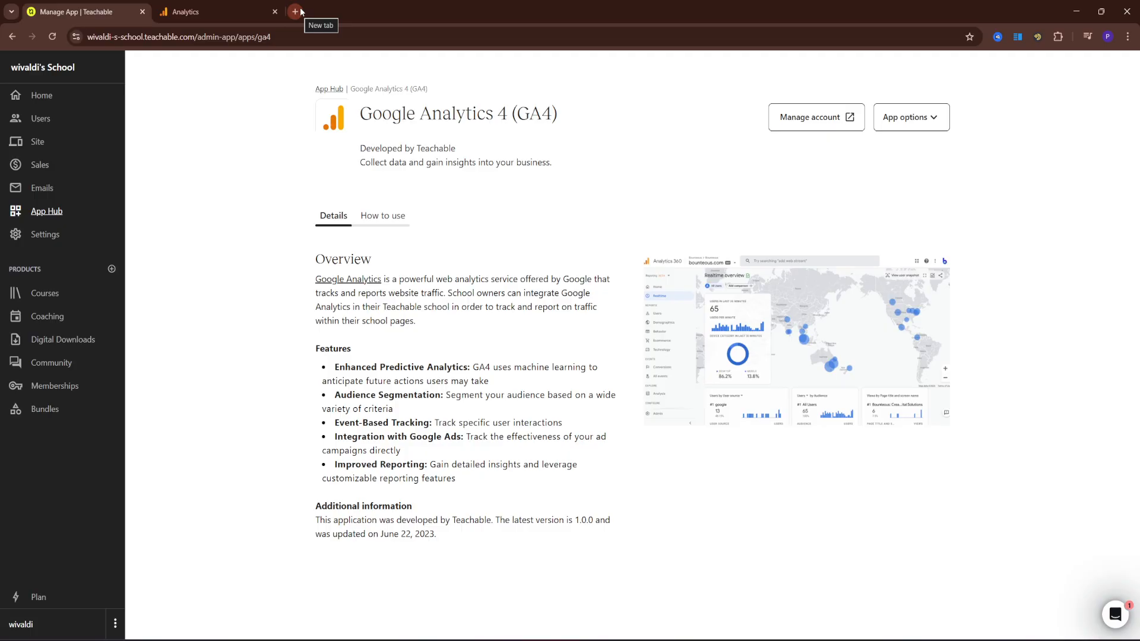
pyautogui.click(244, 2)
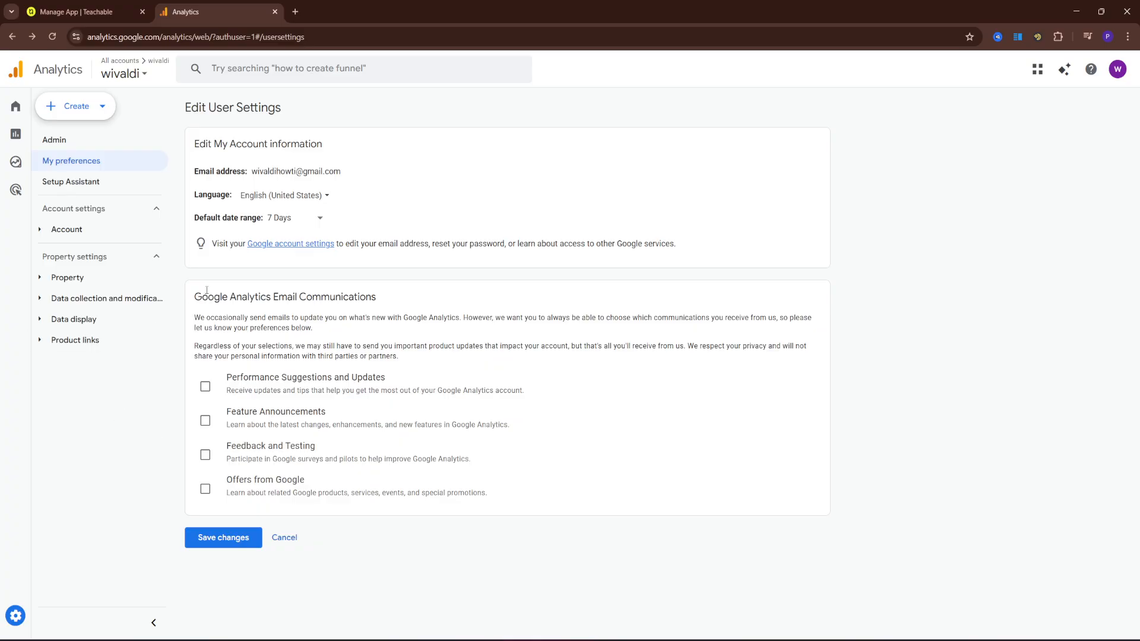
# Search for Reports, then open the Realtime overview via View realtime
pyautogui.click(343, 76)
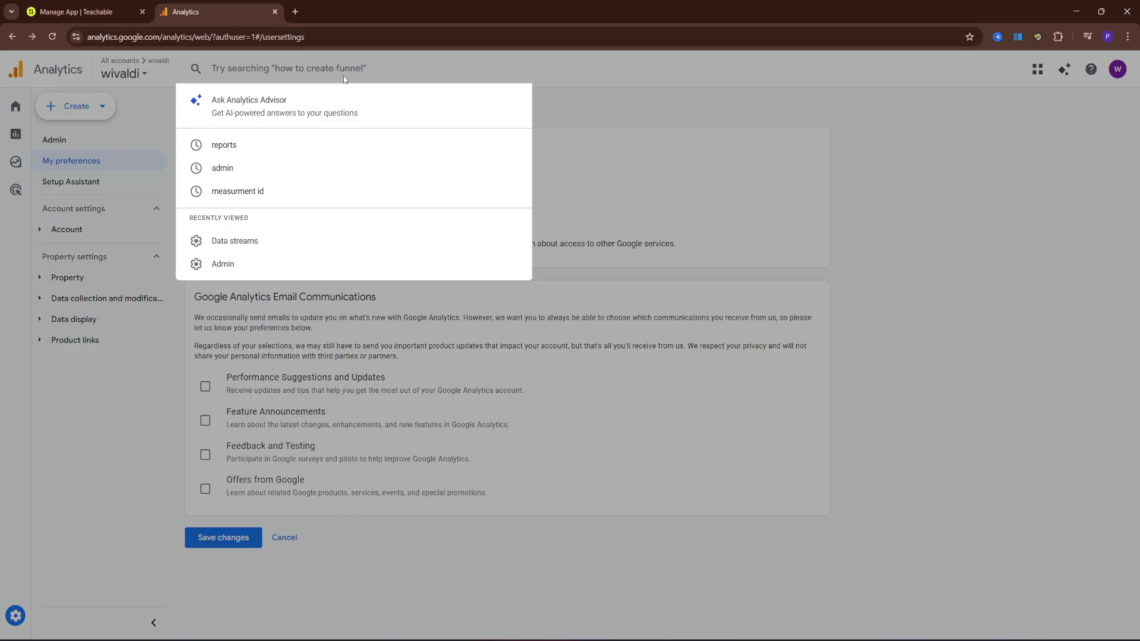
pyautogui.click(235, 144)
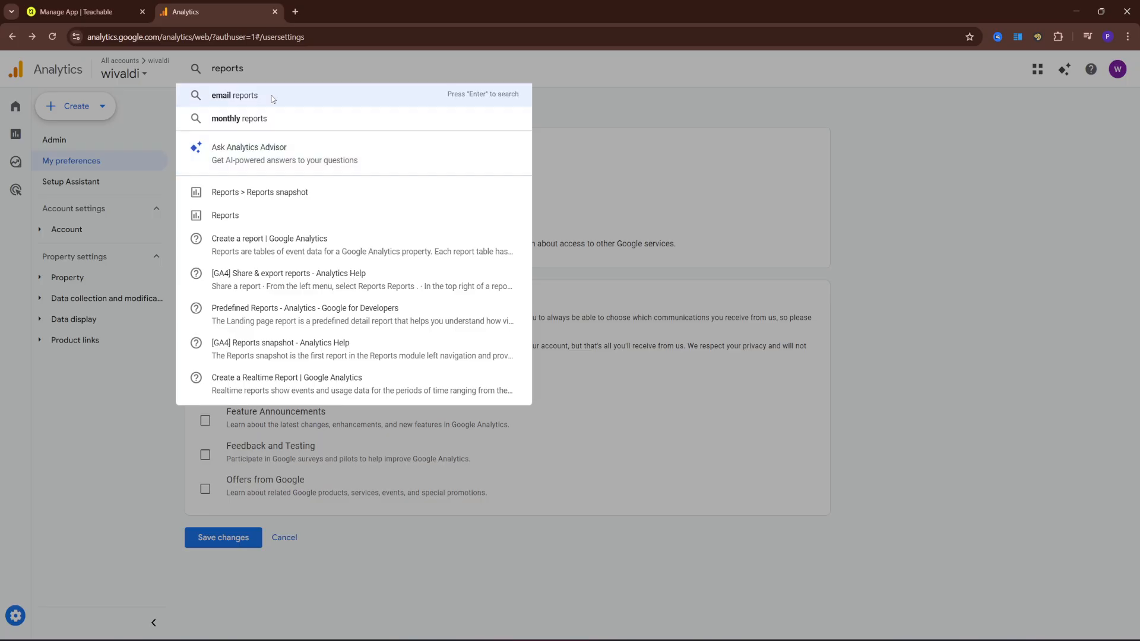
pyautogui.click(249, 221)
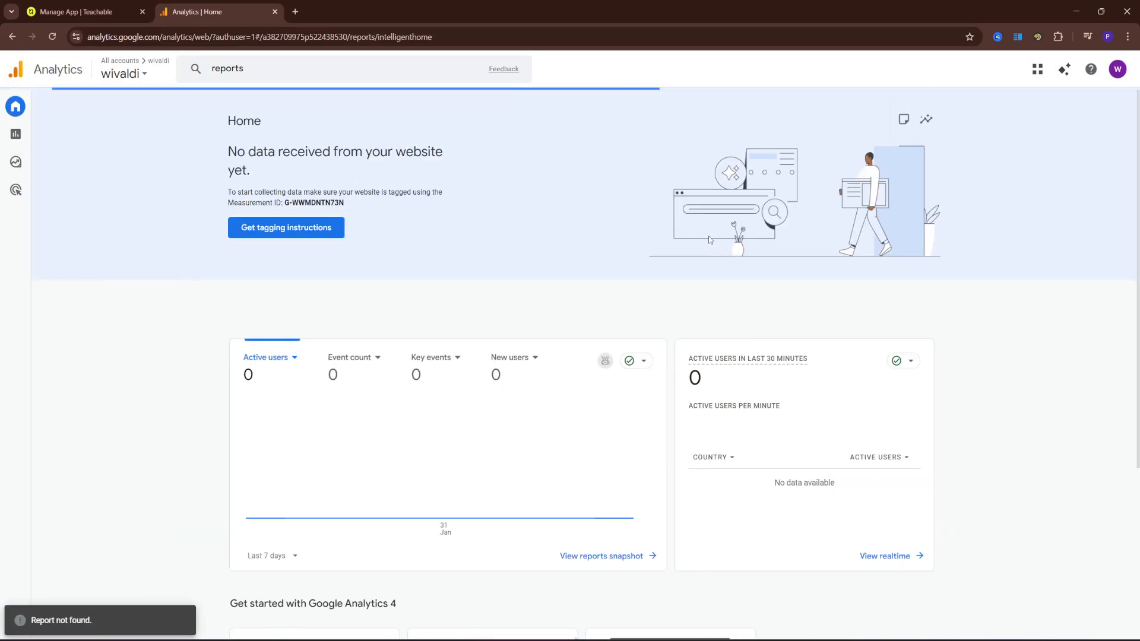
pyautogui.scroll(-2, 144, 346)
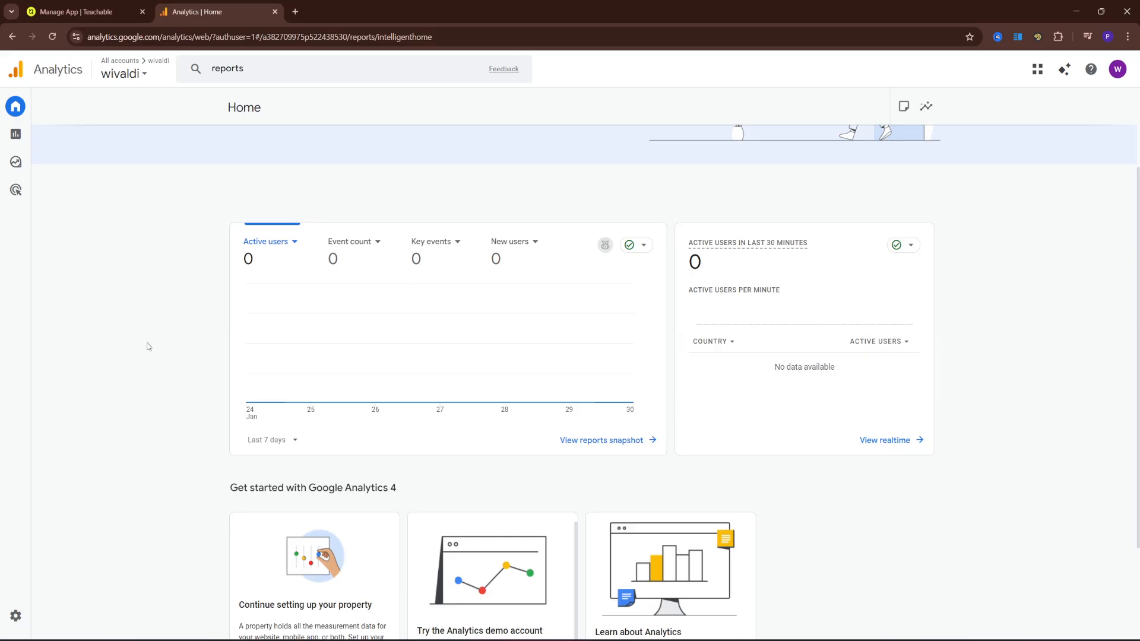
pyautogui.click(868, 442)
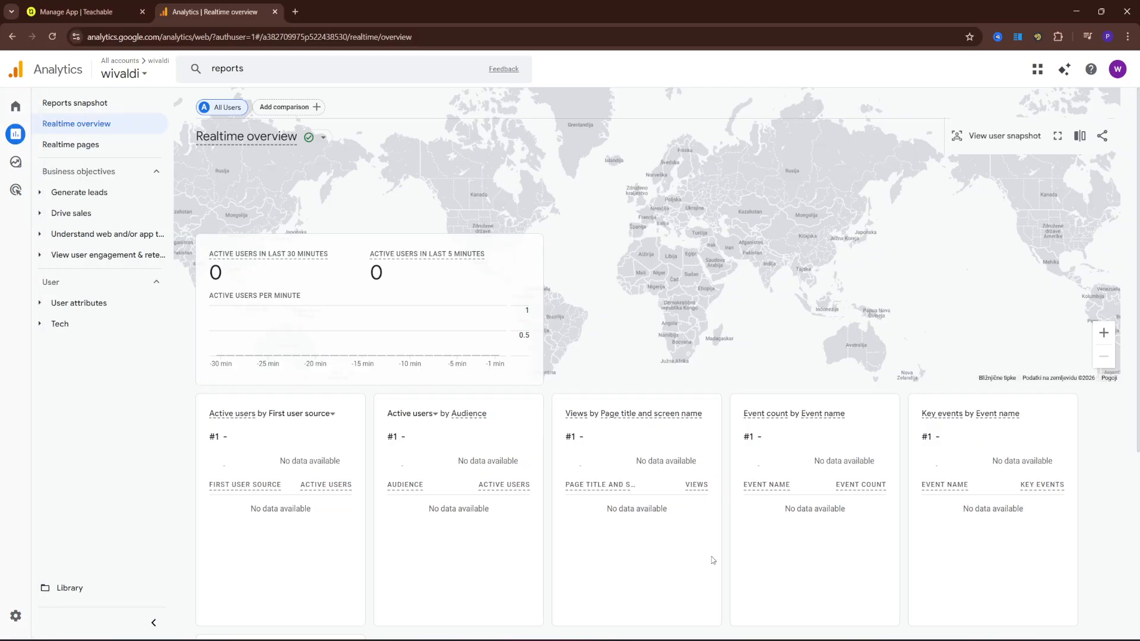
pyautogui.scroll(-3, 640, 274)
pyautogui.scroll(3, 623, 261)
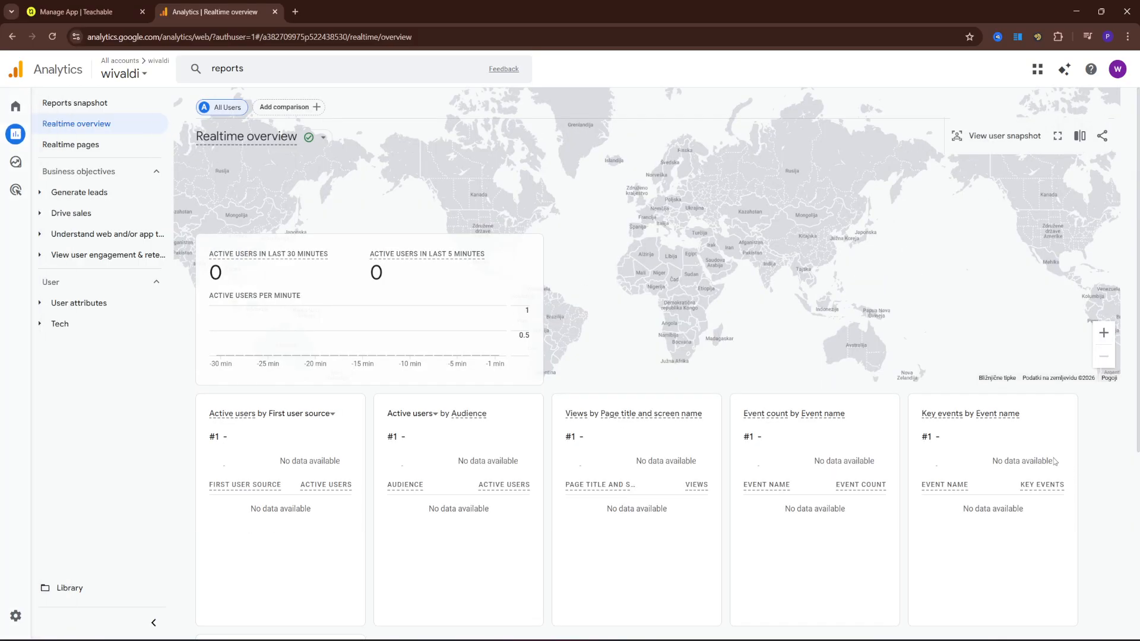